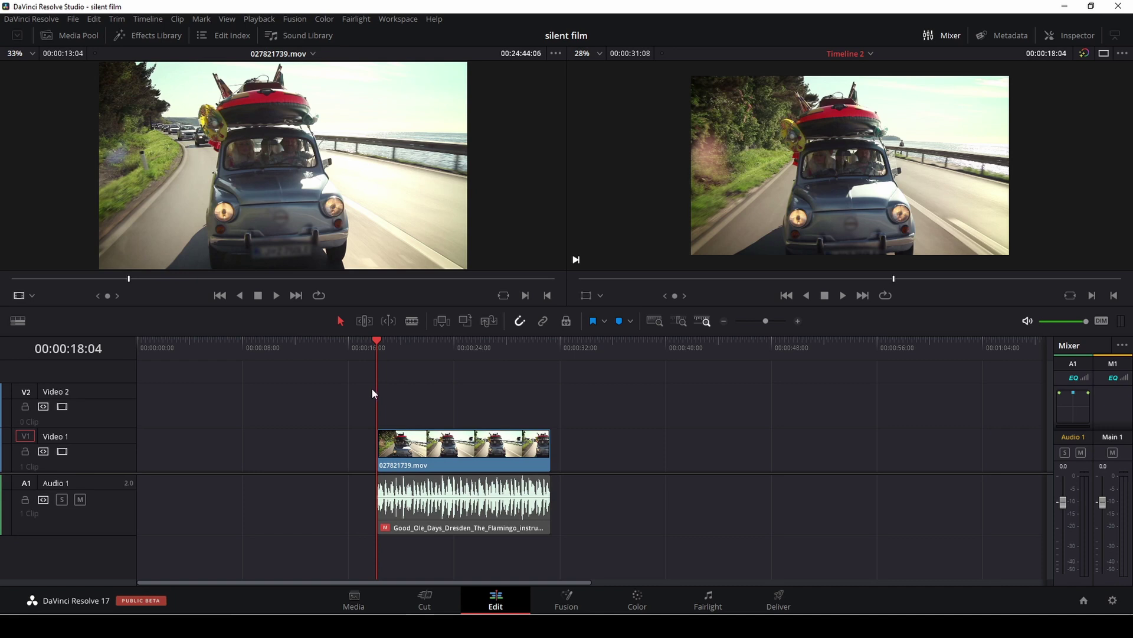
Play a short stretch of the timeline to preview the car clip's motion
{"action": "key", "text": "space"}
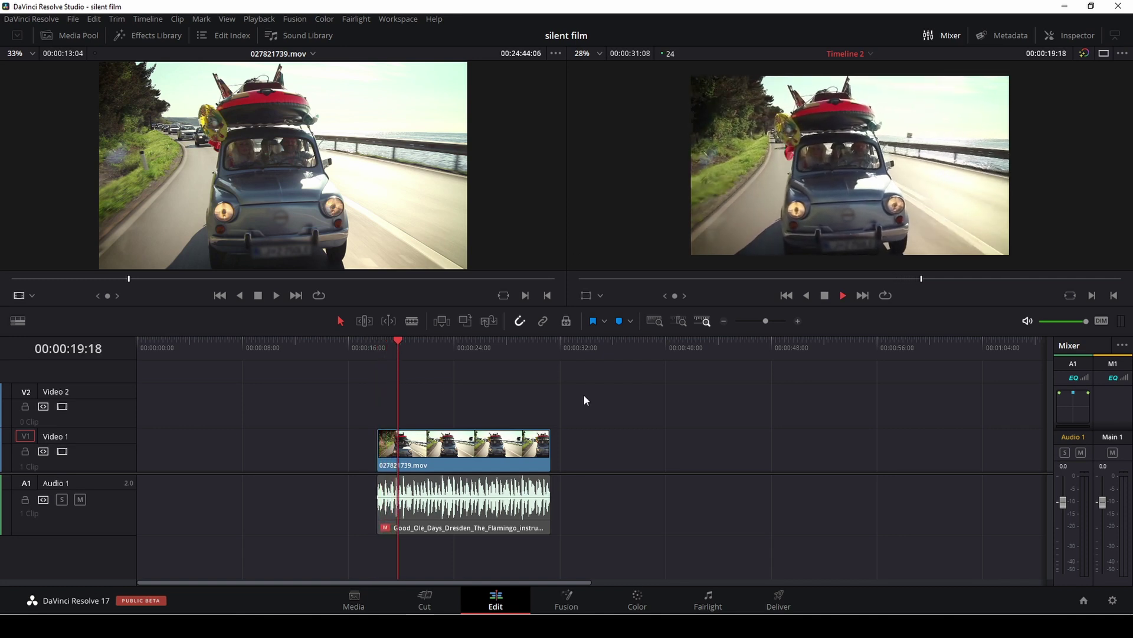
{"action": "key", "text": "space"}
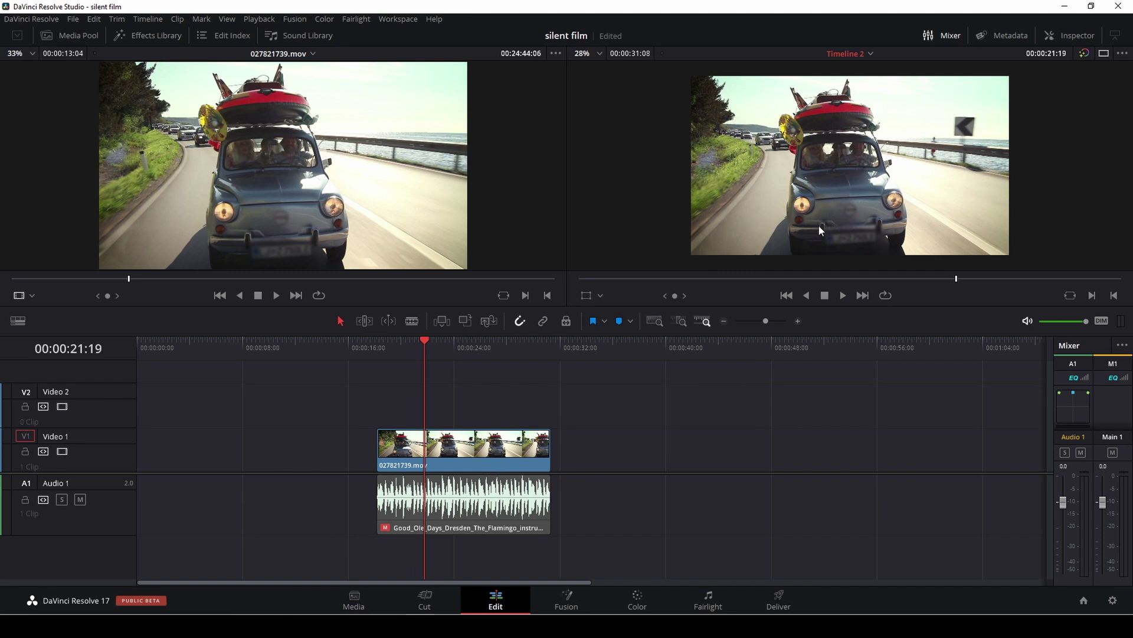
{"action": "left_click_drag", "start_coordinate": [421, 341], "coordinate": [402, 349]}
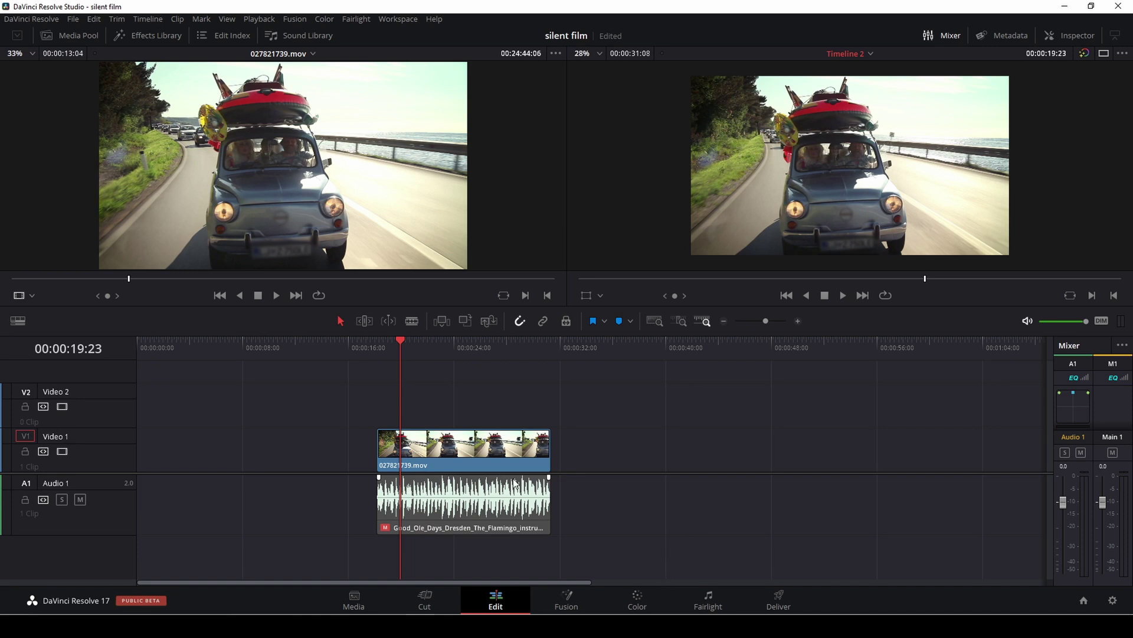
Set the car clip's video frame rate to a custom 12 fps in its clip attributes and play it back
{"action": "right_click", "coordinate": [446, 445]}
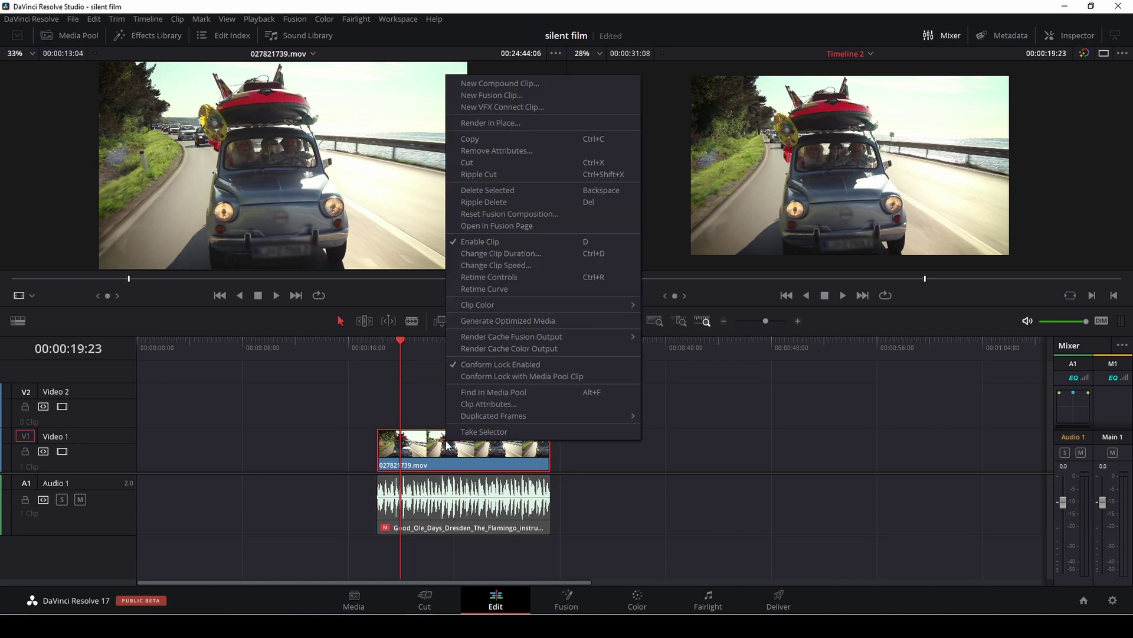
{"action": "left_click", "coordinate": [481, 405]}
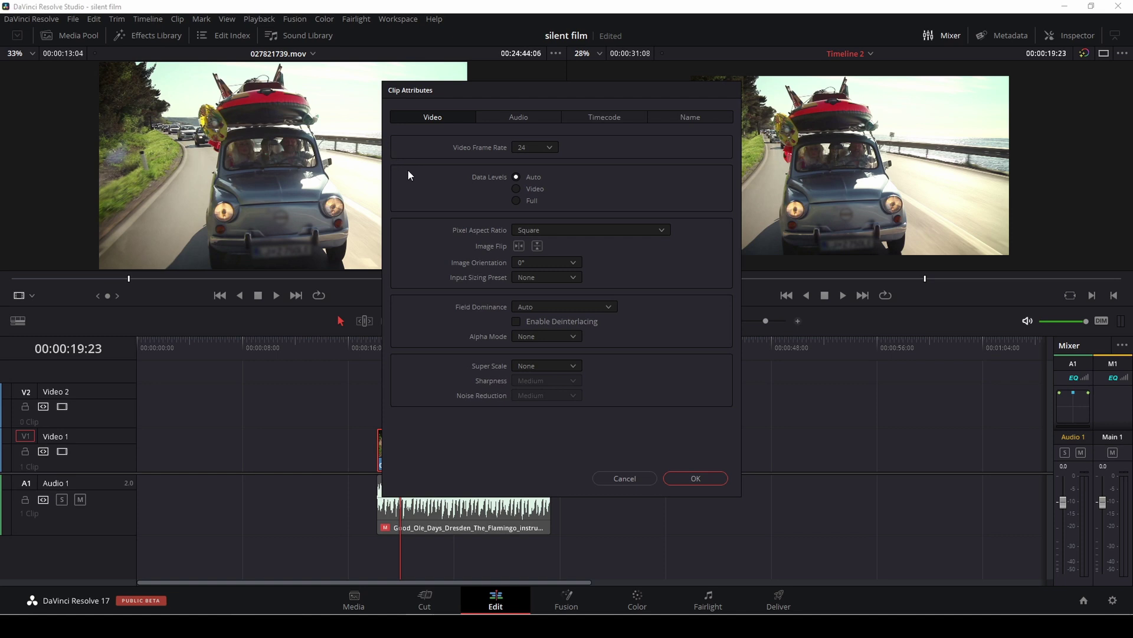
{"action": "left_click", "coordinate": [547, 149]}
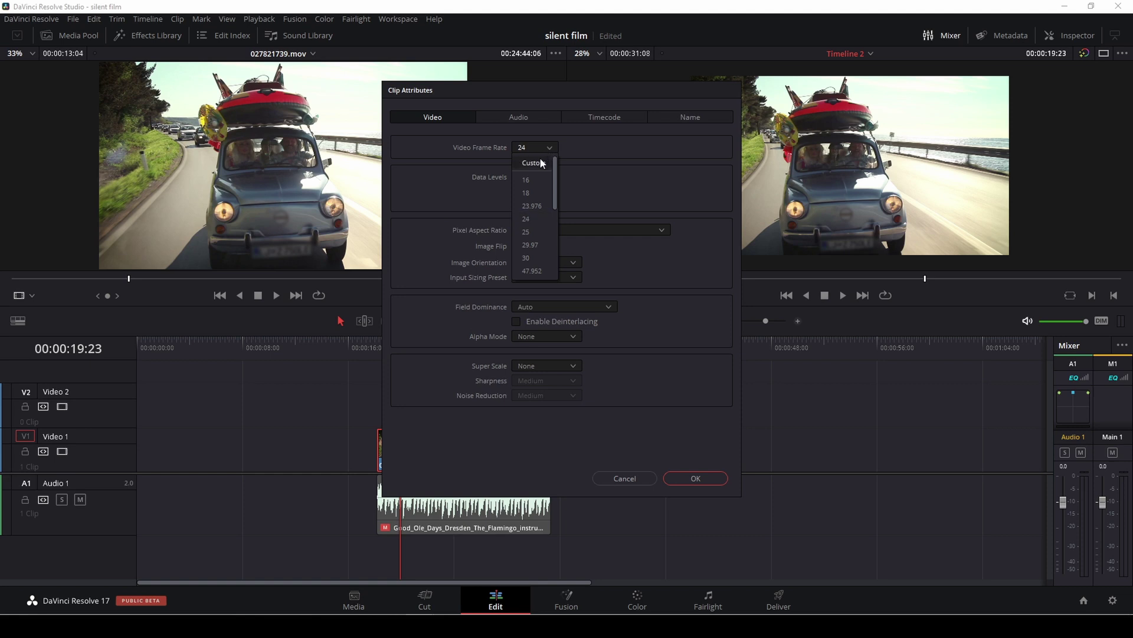
{"action": "left_click", "coordinate": [541, 162]}
{"action": "left_click", "coordinate": [541, 162]}
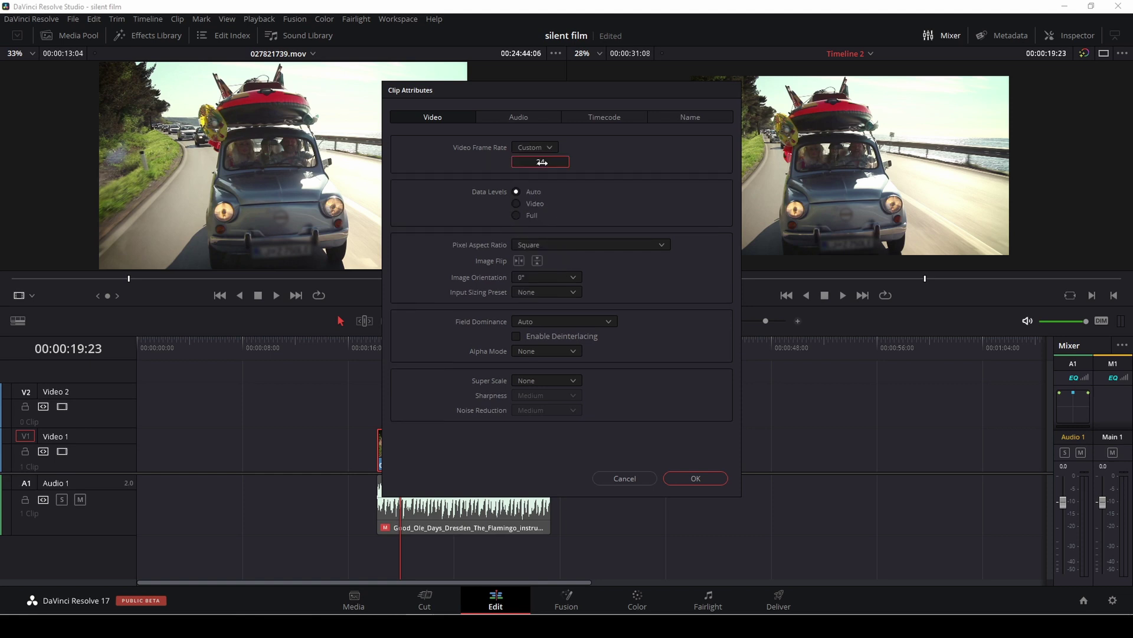
{"action": "type", "text": "12"}
{"action": "left_click", "coordinate": [700, 474]}
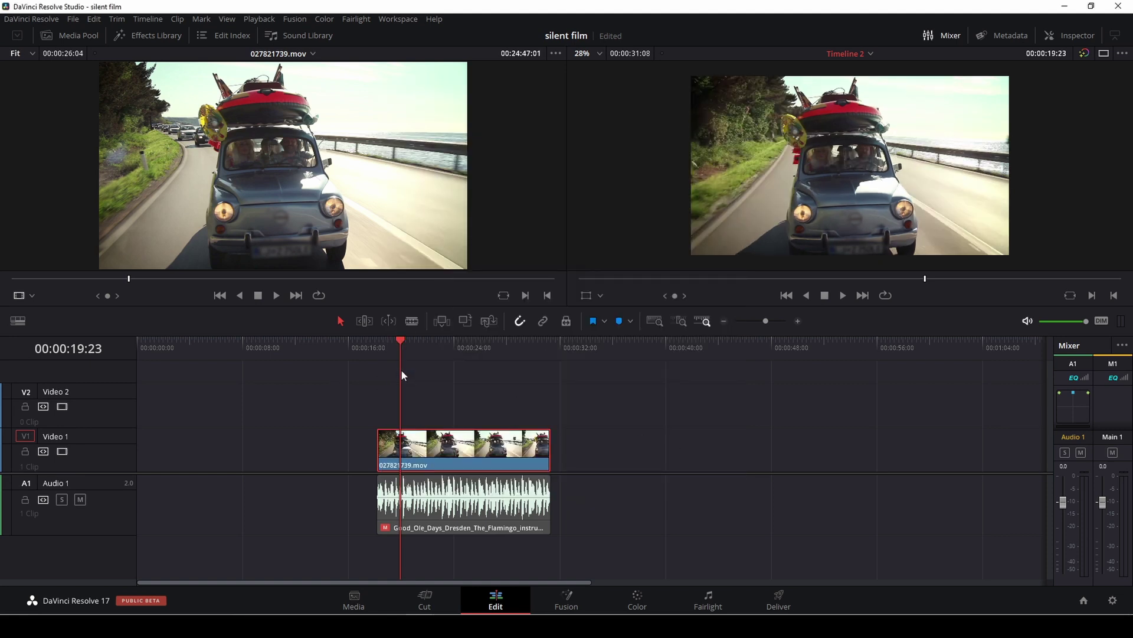
{"action": "key", "text": "space"}
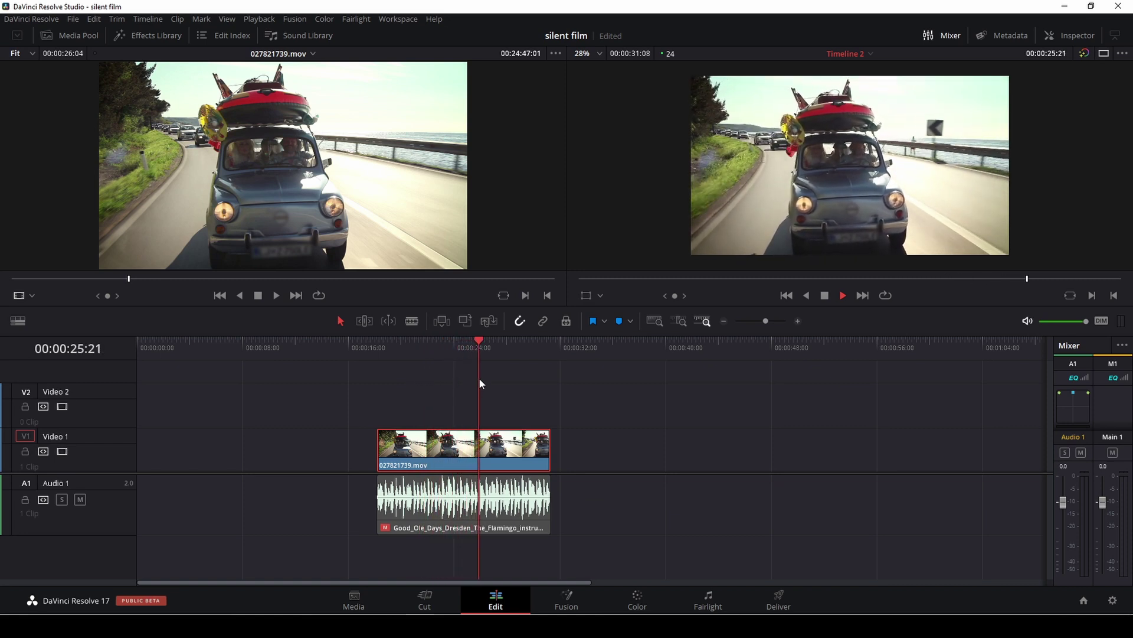
{"action": "key", "text": "space"}
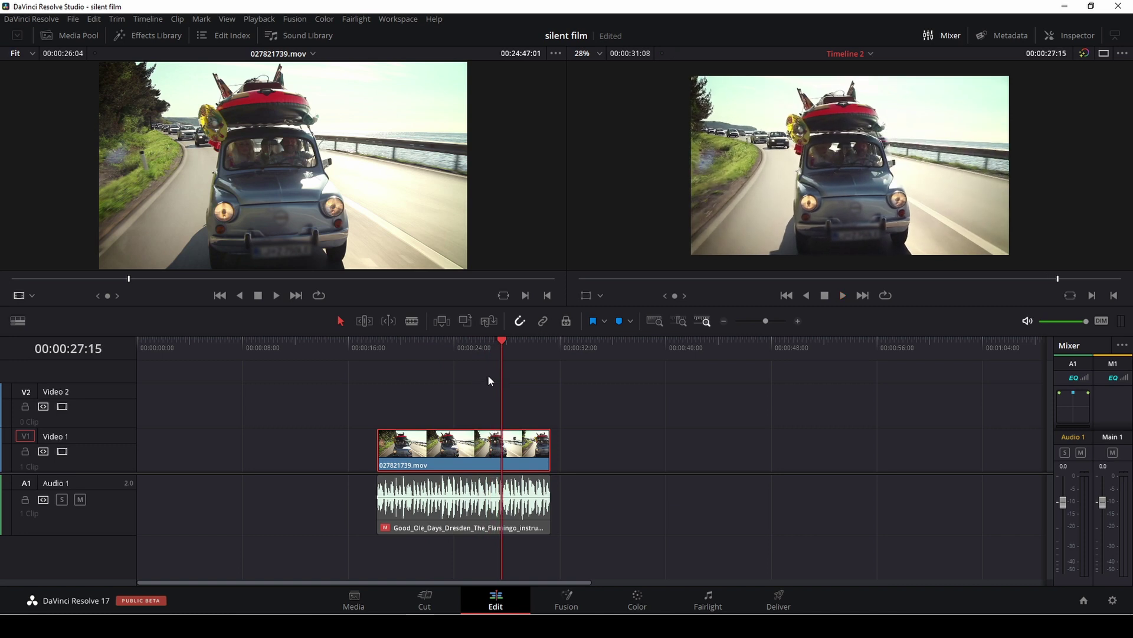
Cut the car clip at 00:00:26:16 and 00:00:26:22, remove the short piece between the cuts, and close the gap
{"action": "left_click_drag", "start_coordinate": [504, 349], "coordinate": [481, 349]}
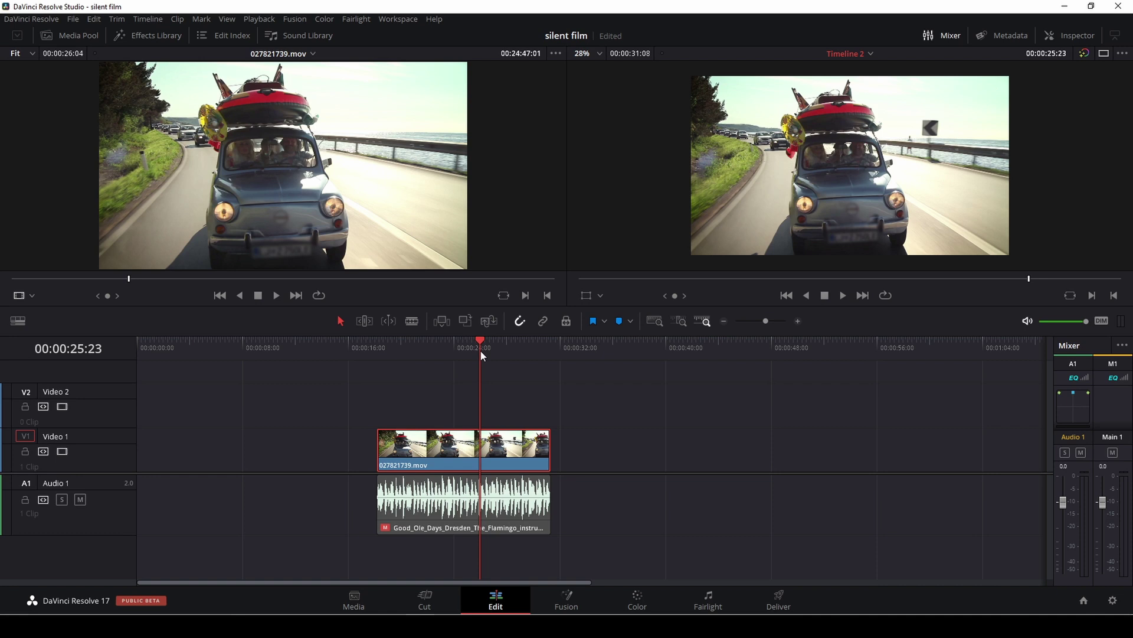
{"action": "key", "text": "space"}
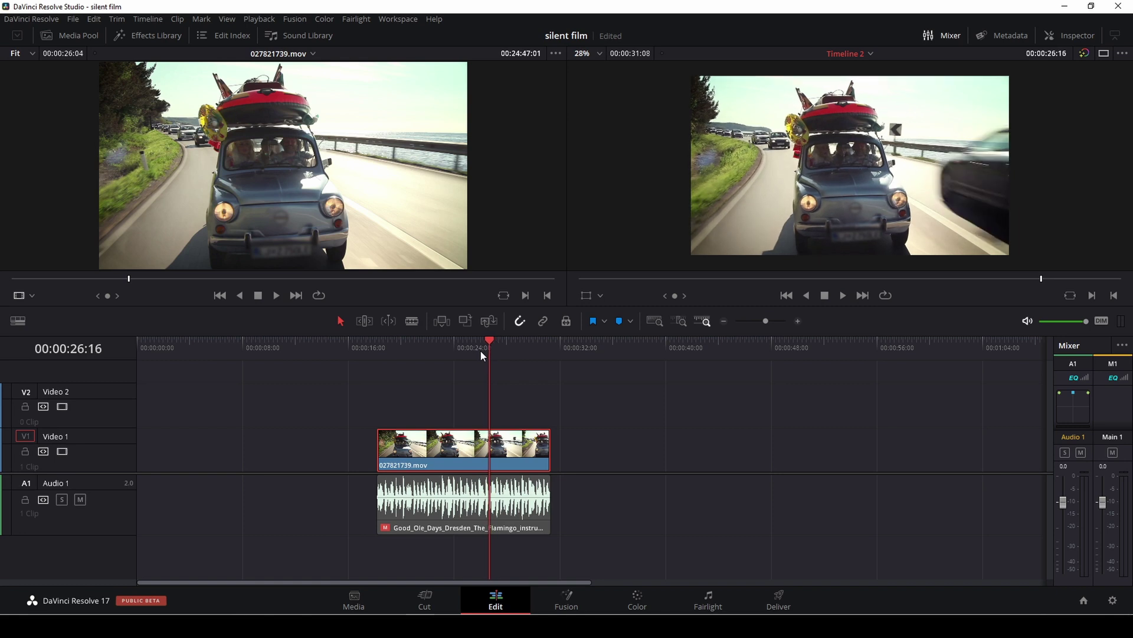
{"action": "key", "text": "ctrl+b"}
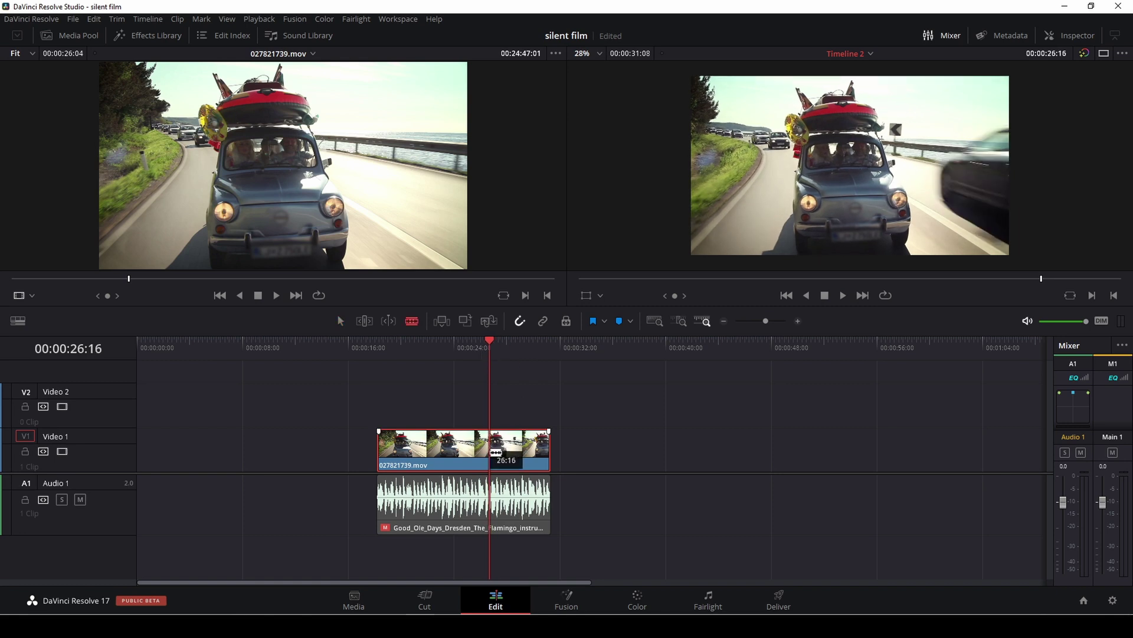
{"action": "left_click", "coordinate": [495, 453]}
{"action": "left_click_drag", "start_coordinate": [494, 453], "coordinate": [498, 453]}
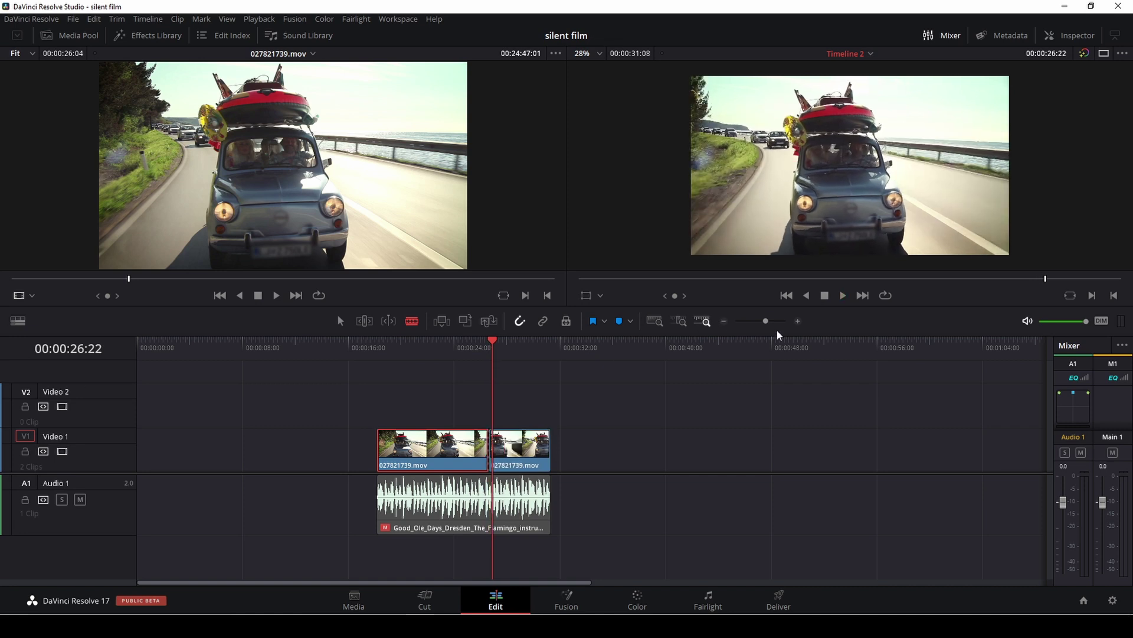
{"action": "left_click_drag", "start_coordinate": [766, 322], "coordinate": [768, 322]}
{"action": "left_click", "coordinate": [597, 452]}
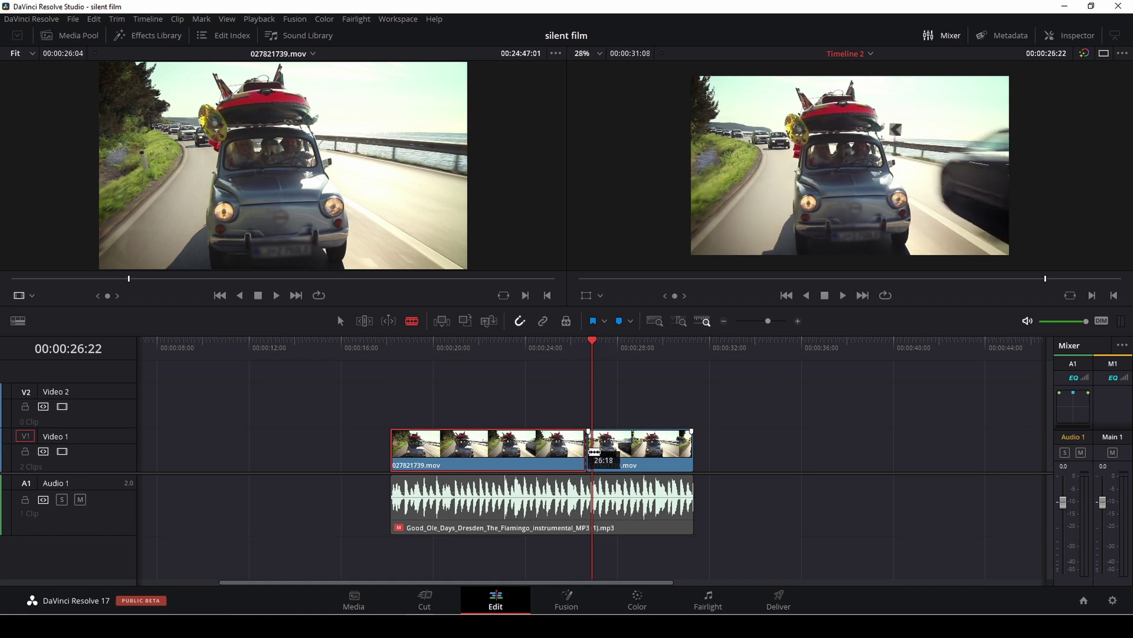
{"action": "key", "text": "a"}
{"action": "key", "text": "ctrl+z"}
{"action": "left_click_drag", "start_coordinate": [595, 456], "coordinate": [589, 455]}
Play back the jump cut near 26 seconds
{"action": "left_click", "coordinate": [574, 351]}
{"action": "key", "text": "space"}
{"action": "key", "text": "space"}
Remove the frames between 00:00:22:11 and 00:00:22:18 from the car clip and move the following pieces back to close the gap
{"action": "left_click_drag", "start_coordinate": [597, 342], "coordinate": [490, 352]}
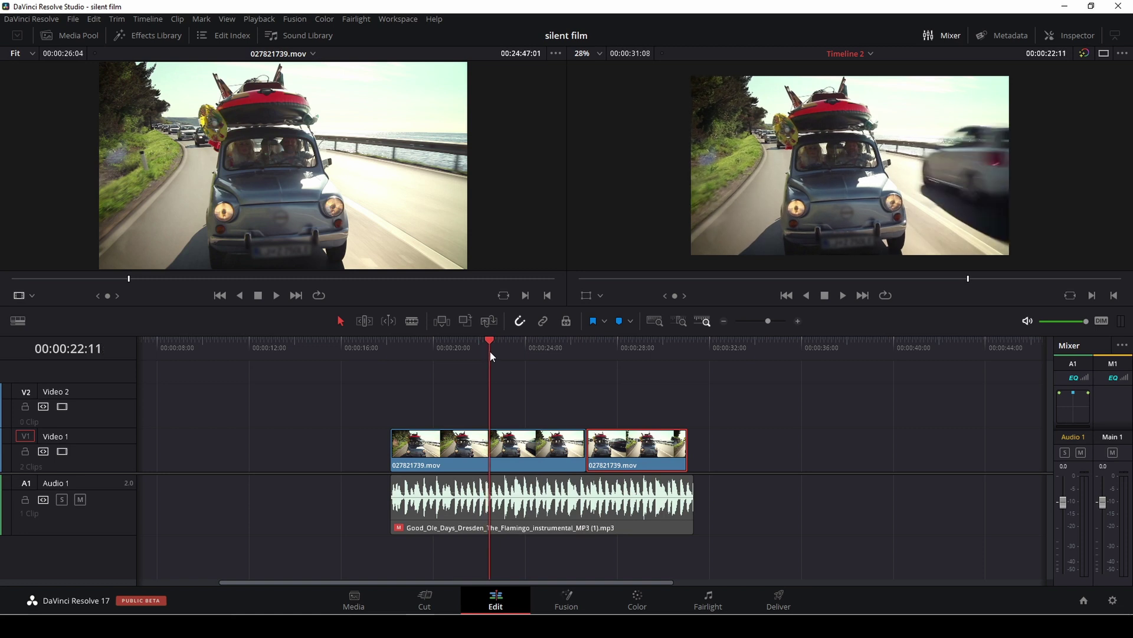
{"action": "key", "text": "b"}
{"action": "left_click", "coordinate": [494, 444]}
{"action": "key", "text": "space"}
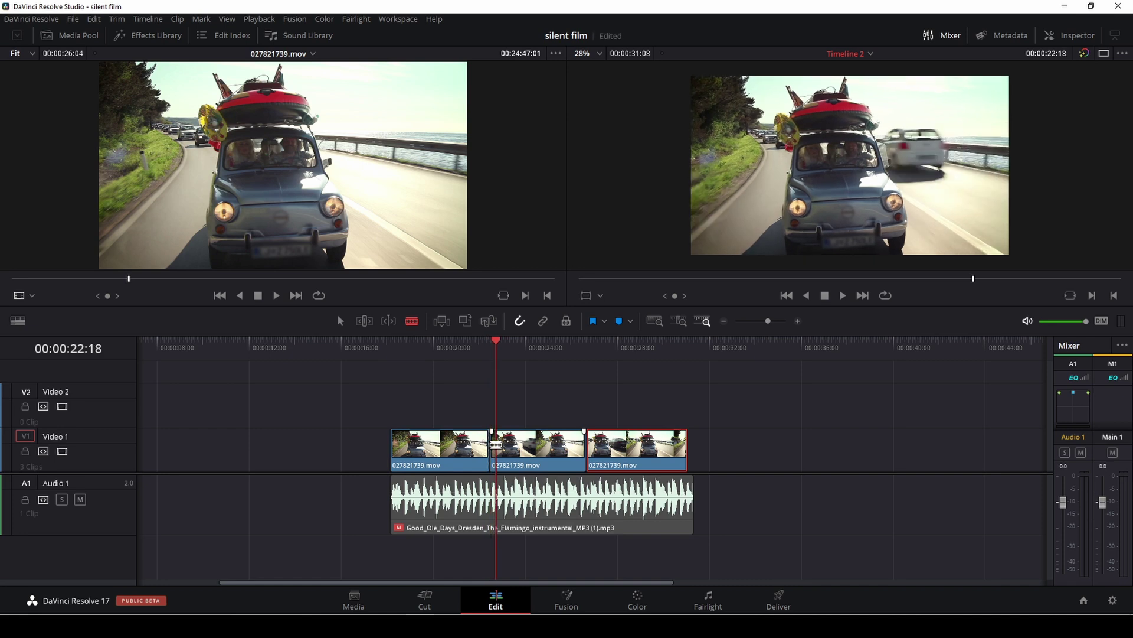
{"action": "left_click", "coordinate": [498, 445]}
{"action": "key", "text": "a"}
{"action": "left_click", "coordinate": [493, 448]}
{"action": "key", "text": "BackSpace"}
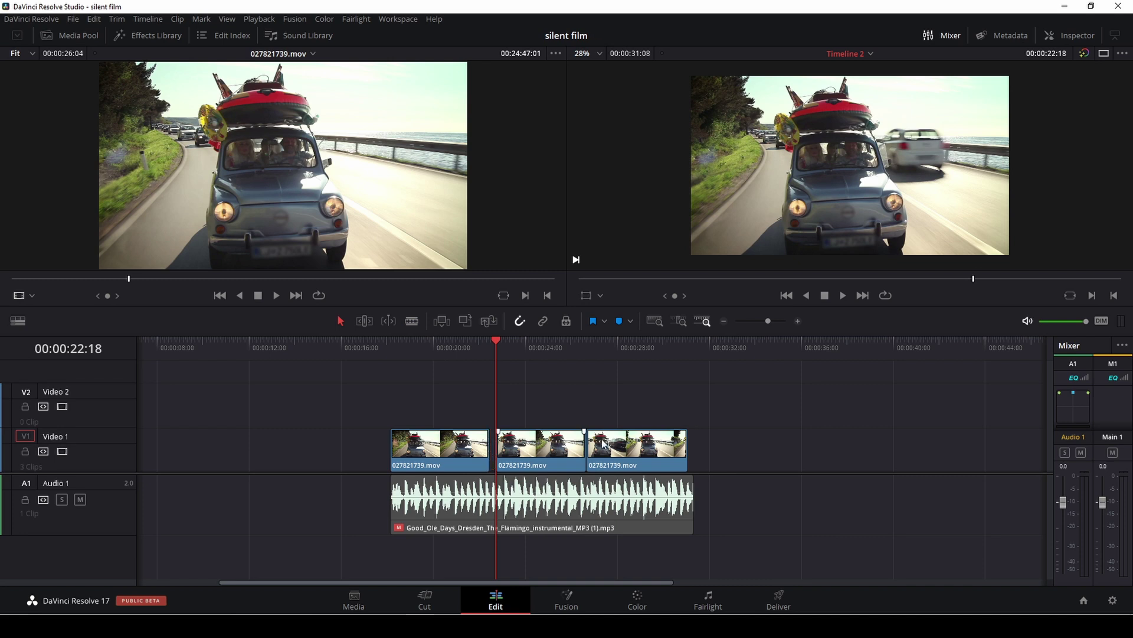
{"action": "left_click_drag", "start_coordinate": [693, 420], "coordinate": [523, 448]}
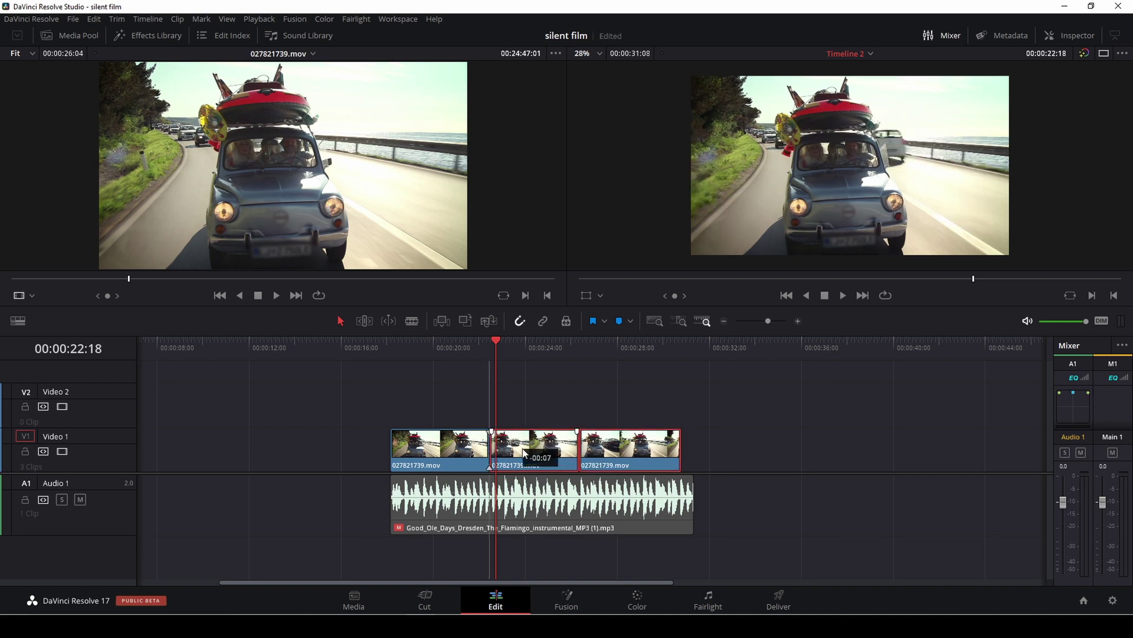
Play the timeline through both jump cuts and return the playhead to 00:00:18:23
{"action": "left_click", "coordinate": [472, 348]}
{"action": "key", "text": "space"}
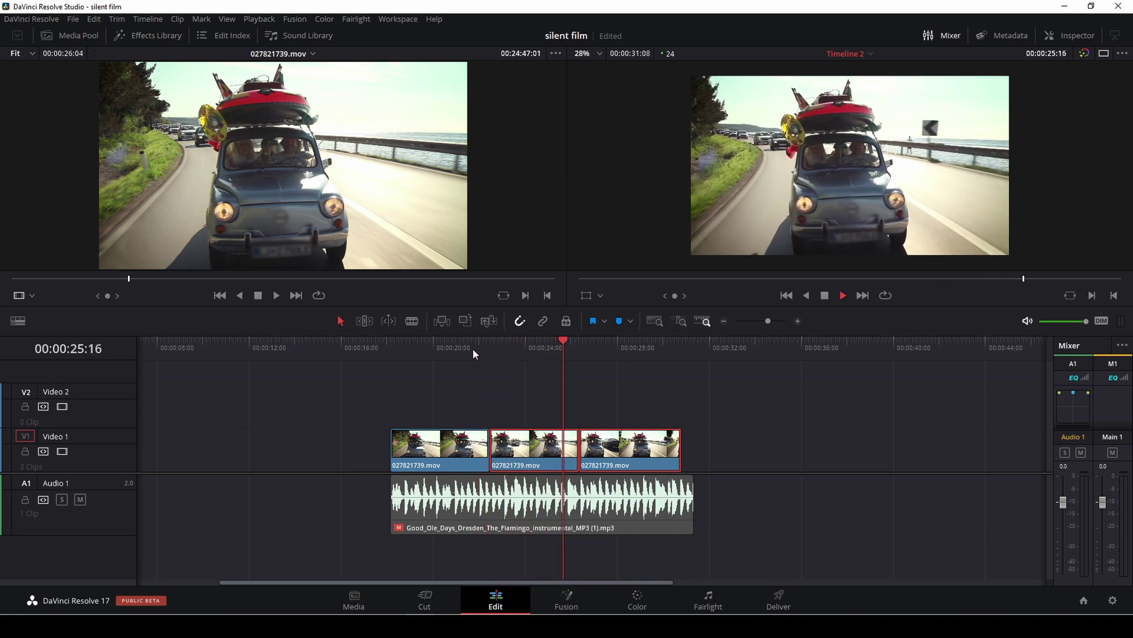
{"action": "key", "text": "space"}
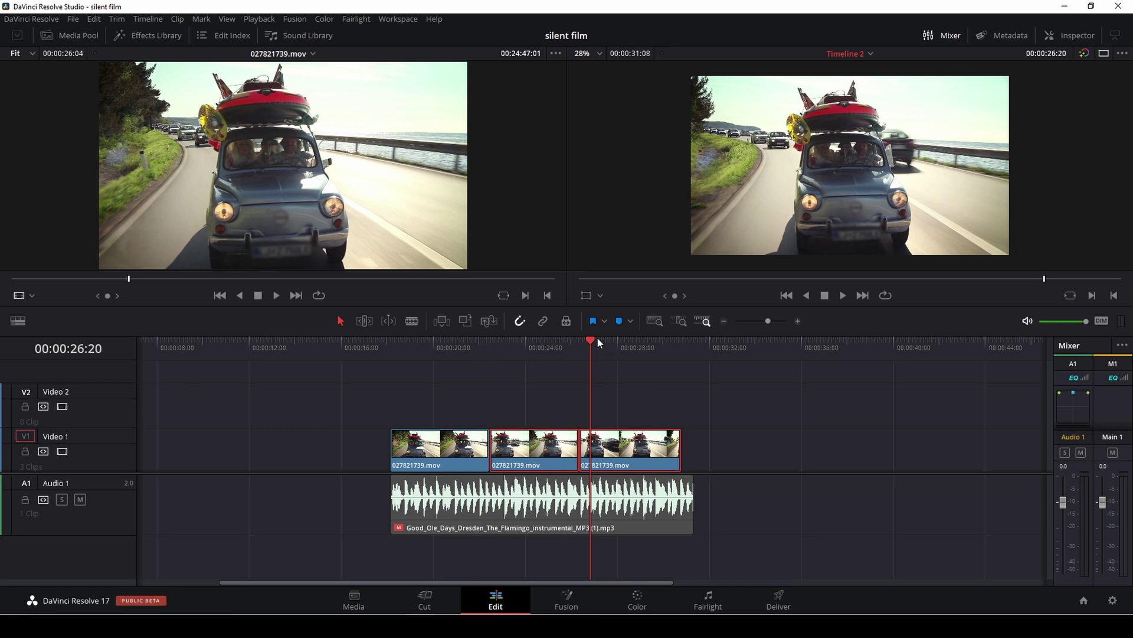
{"action": "left_click_drag", "start_coordinate": [583, 343], "coordinate": [409, 358]}
Combine the three video pieces on Video 1 into one compound clip, keeping the default name
{"action": "left_click", "coordinate": [435, 375]}
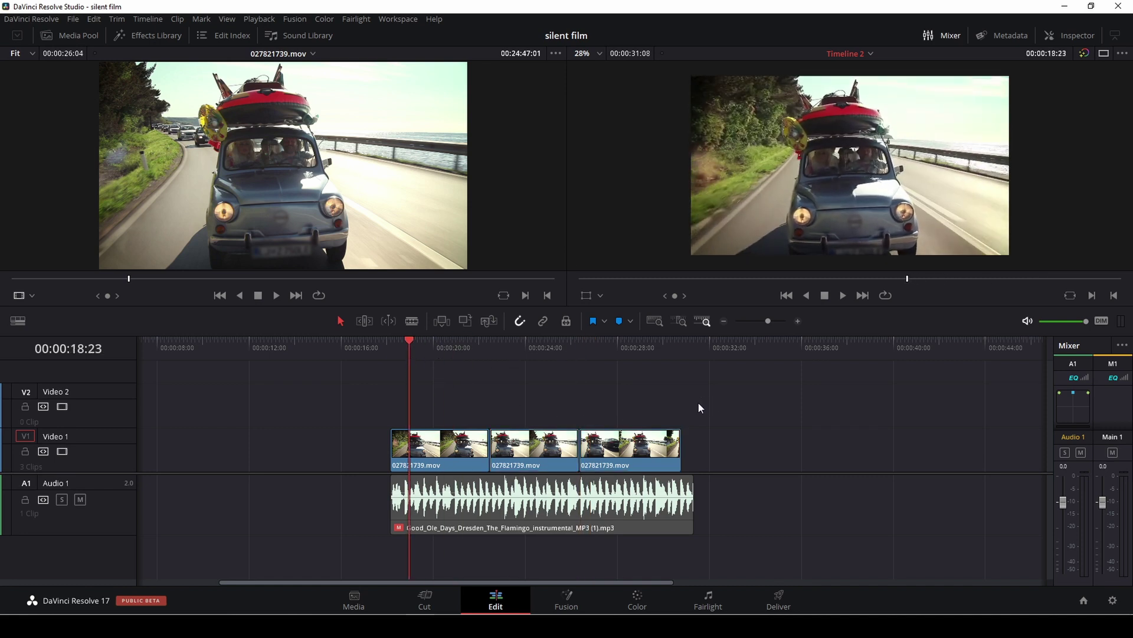
{"action": "left_click_drag", "start_coordinate": [694, 403], "coordinate": [447, 448]}
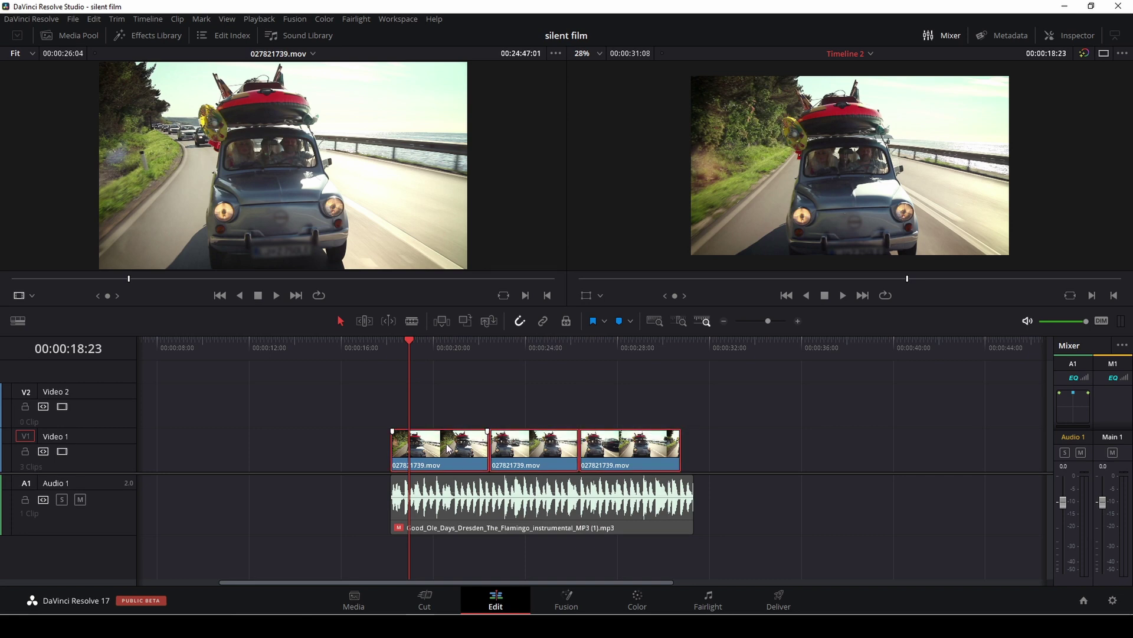
{"action": "right_click", "coordinate": [469, 440]}
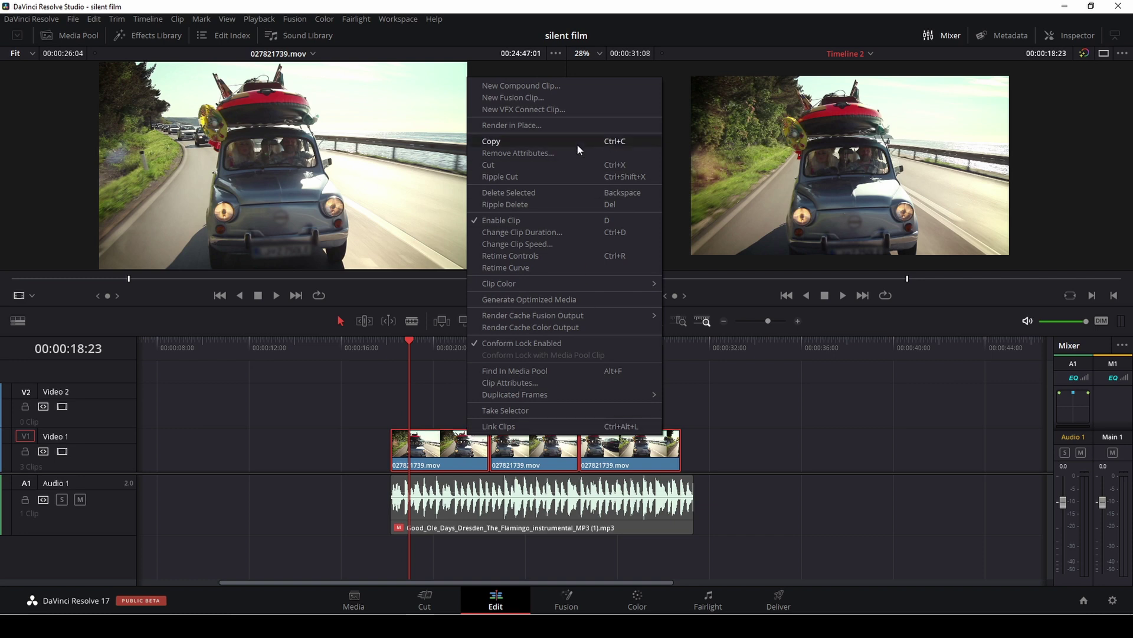
{"action": "left_click", "coordinate": [528, 84]}
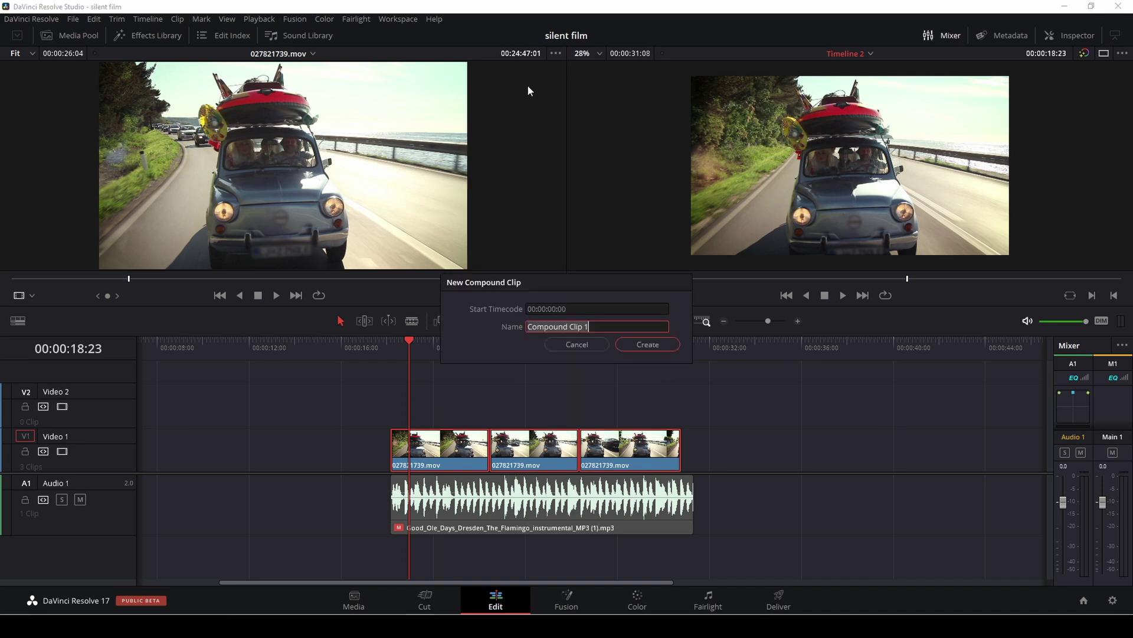
{"action": "left_click", "coordinate": [648, 348]}
Play back the start of the compound clip
{"action": "left_click_drag", "start_coordinate": [408, 338], "coordinate": [435, 352]}
{"action": "key", "text": "space"}
{"action": "key", "text": "space"}
Grade the compound clip as high-contrast black and white on the Color page: saturation 0, contrast 1.230, lift -0.04
{"action": "left_click", "coordinate": [638, 601]}
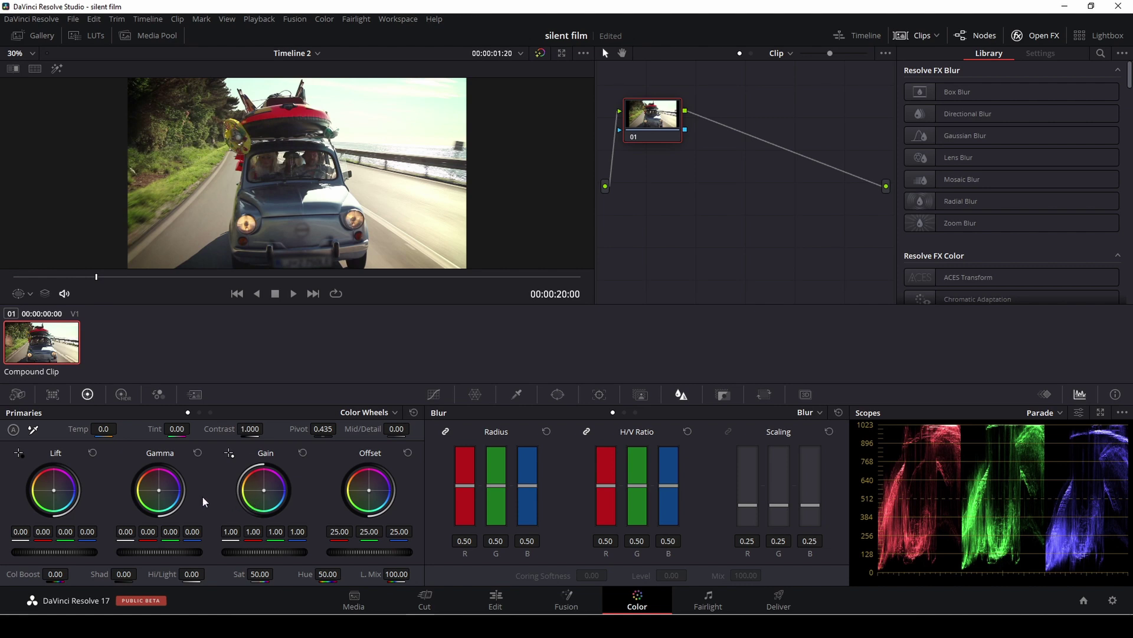
{"action": "left_click_drag", "start_coordinate": [259, 574], "coordinate": [195, 574]}
{"action": "left_click_drag", "start_coordinate": [256, 429], "coordinate": [267, 428]}
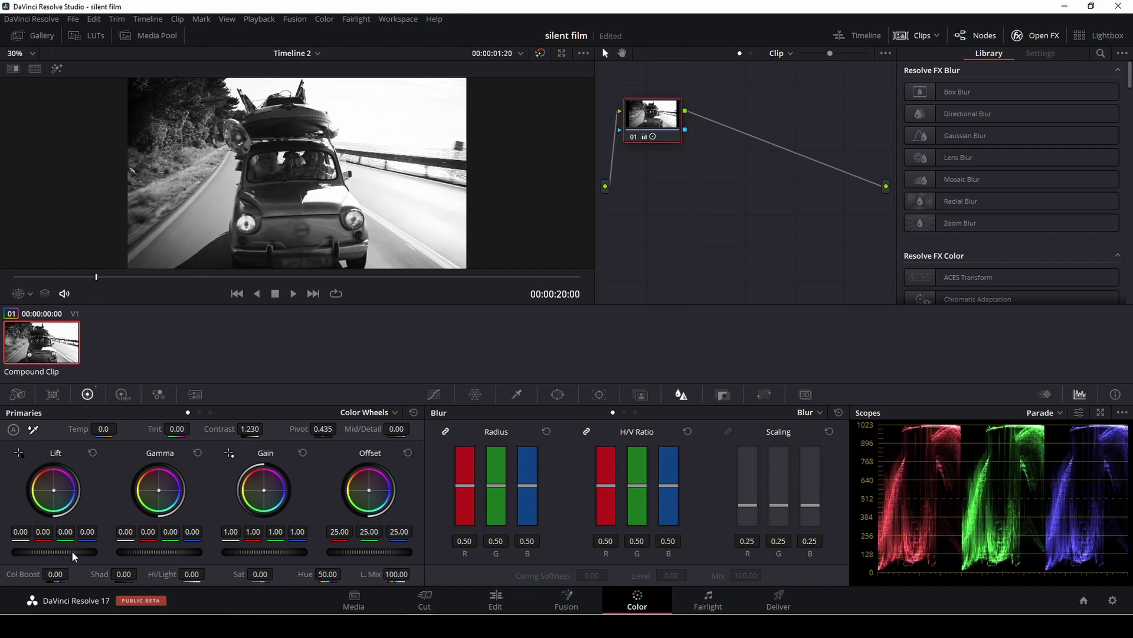
{"action": "left_click_drag", "start_coordinate": [74, 553], "coordinate": [56, 553]}
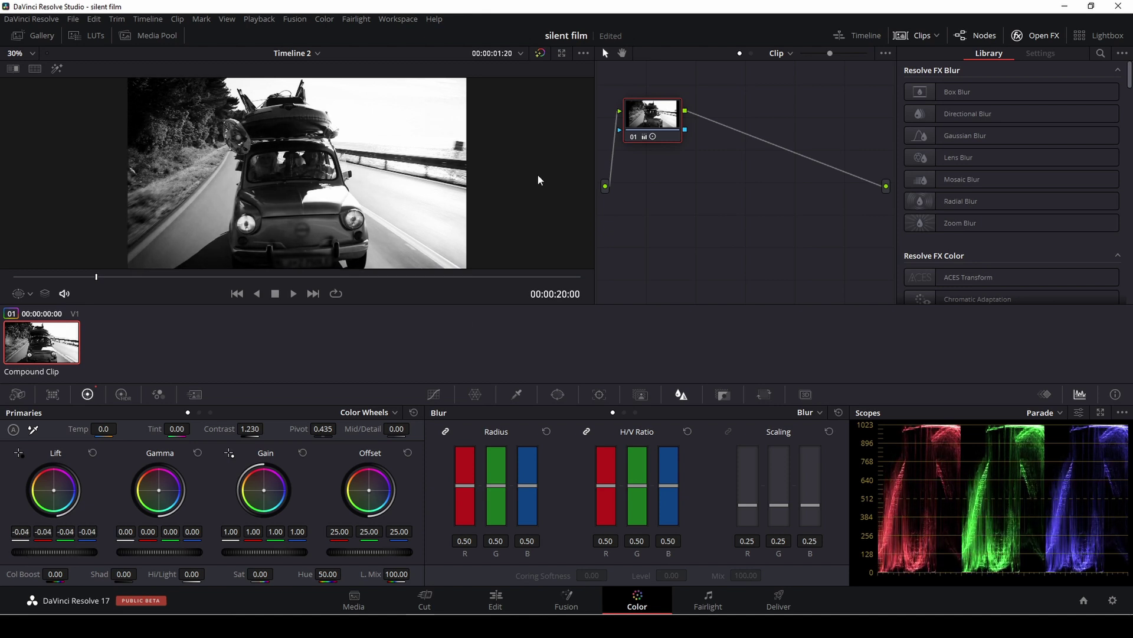
Bypass and restore the color grade repeatedly to compare it with the original footage
{"action": "left_click", "coordinate": [540, 54]}
{"action": "left_click", "coordinate": [540, 55]}
{"action": "left_click", "coordinate": [540, 54]}
{"action": "left_click", "coordinate": [540, 55]}
Return to the Edit page, find the Flicker Addition effect with the search "fl", and apply it to the compound clip
{"action": "left_click", "coordinate": [496, 599]}
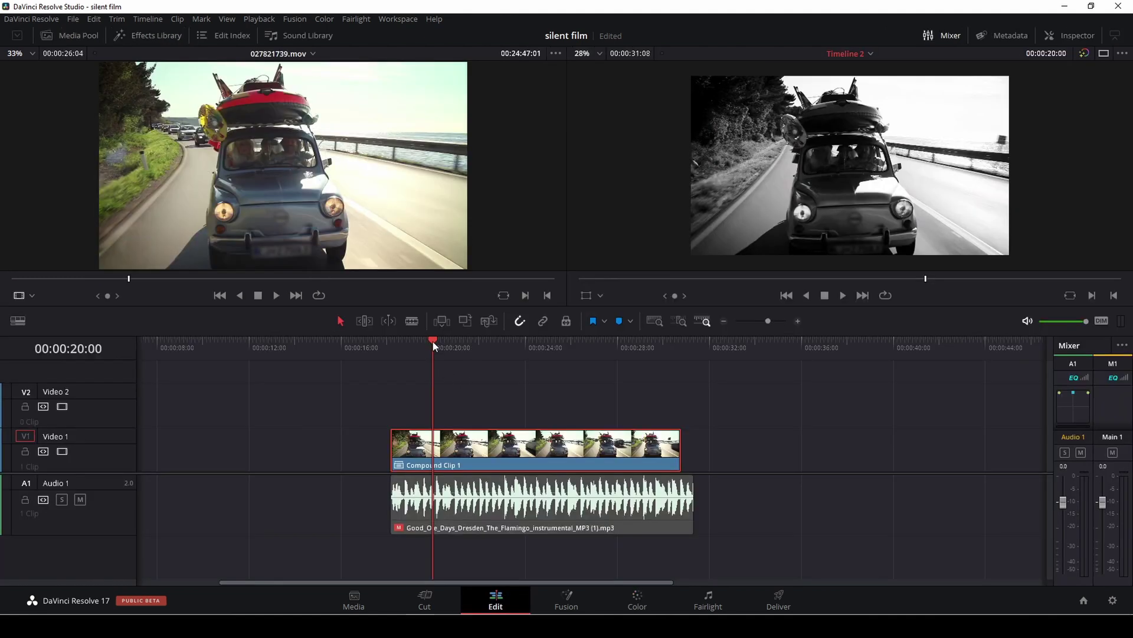
{"action": "left_click_drag", "start_coordinate": [433, 341], "coordinate": [399, 344]}
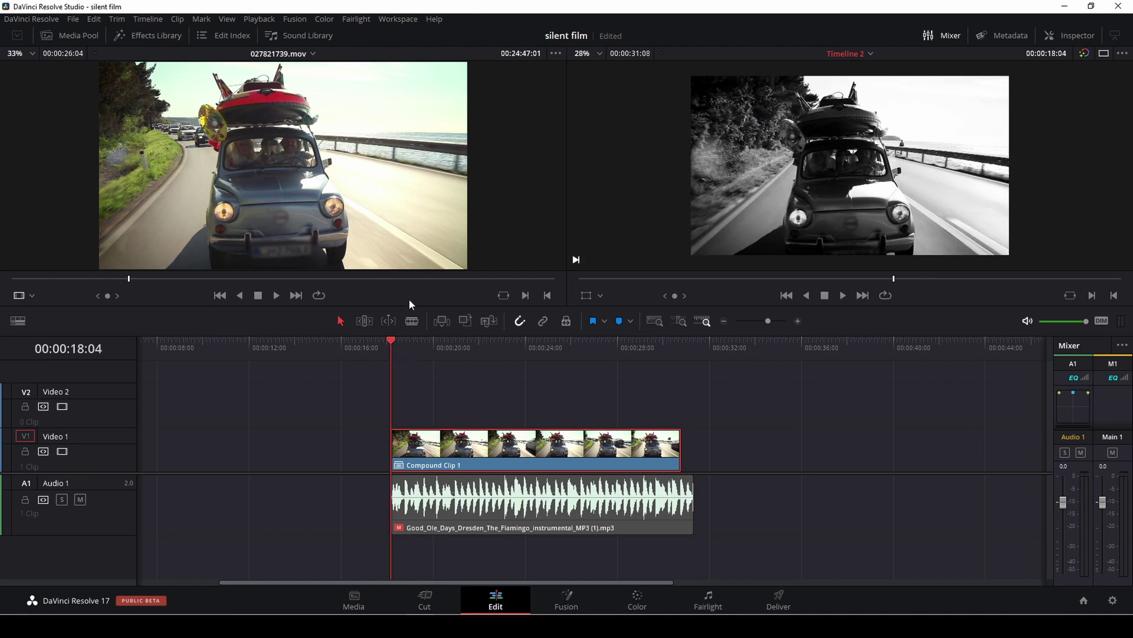
{"action": "left_click", "coordinate": [157, 36]}
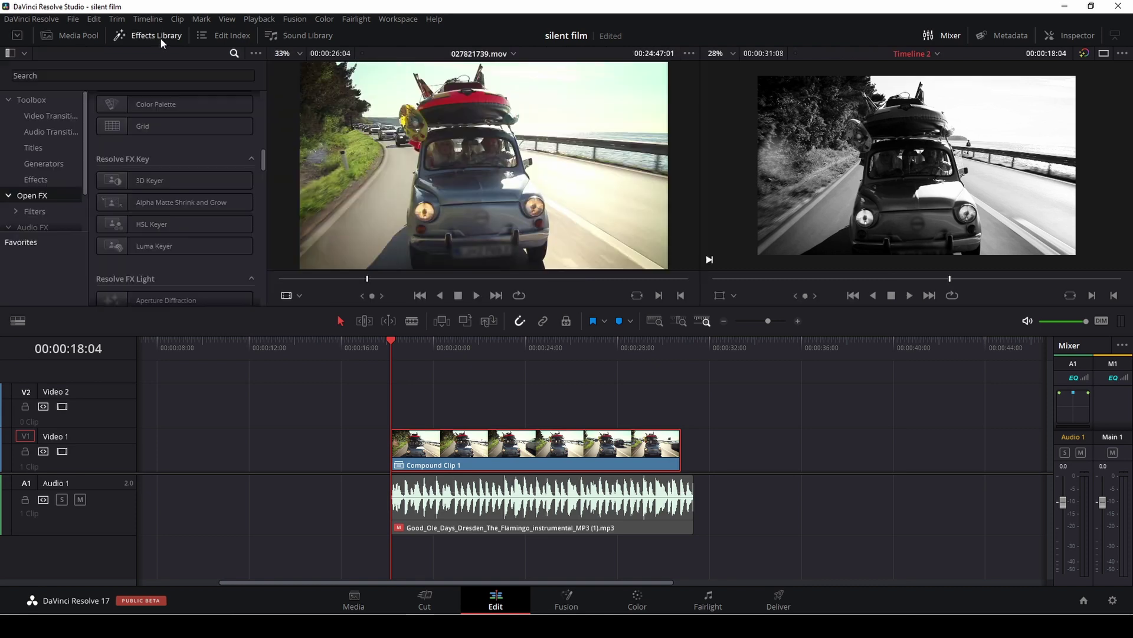
{"action": "left_click", "coordinate": [102, 76]}
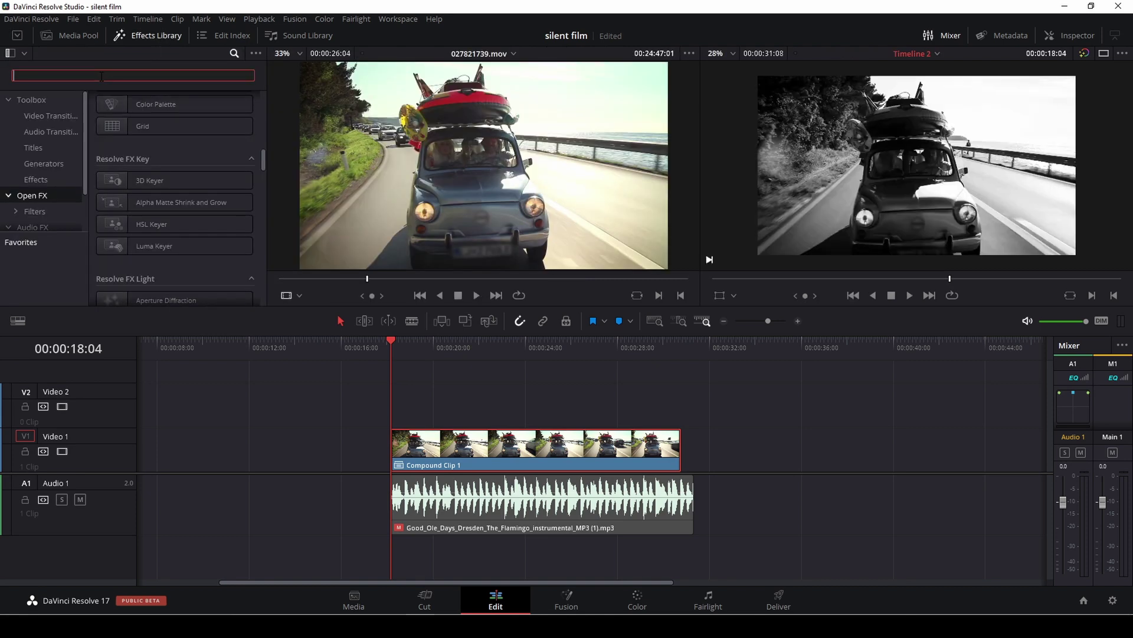
{"action": "type", "text": "fl"}
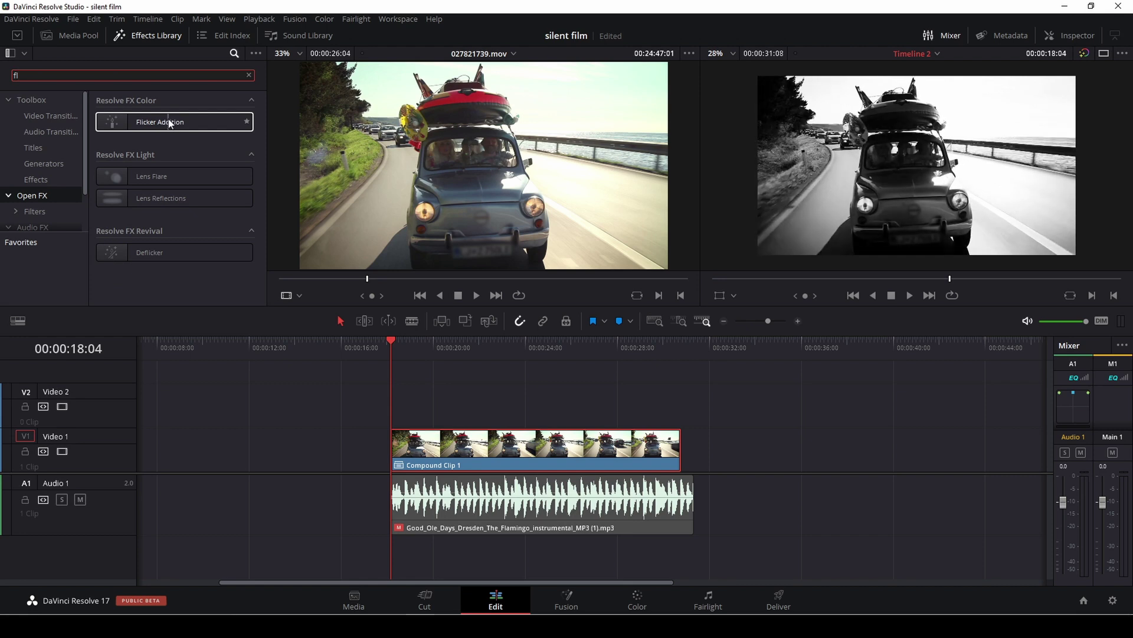
{"action": "left_click_drag", "start_coordinate": [168, 118], "coordinate": [454, 446]}
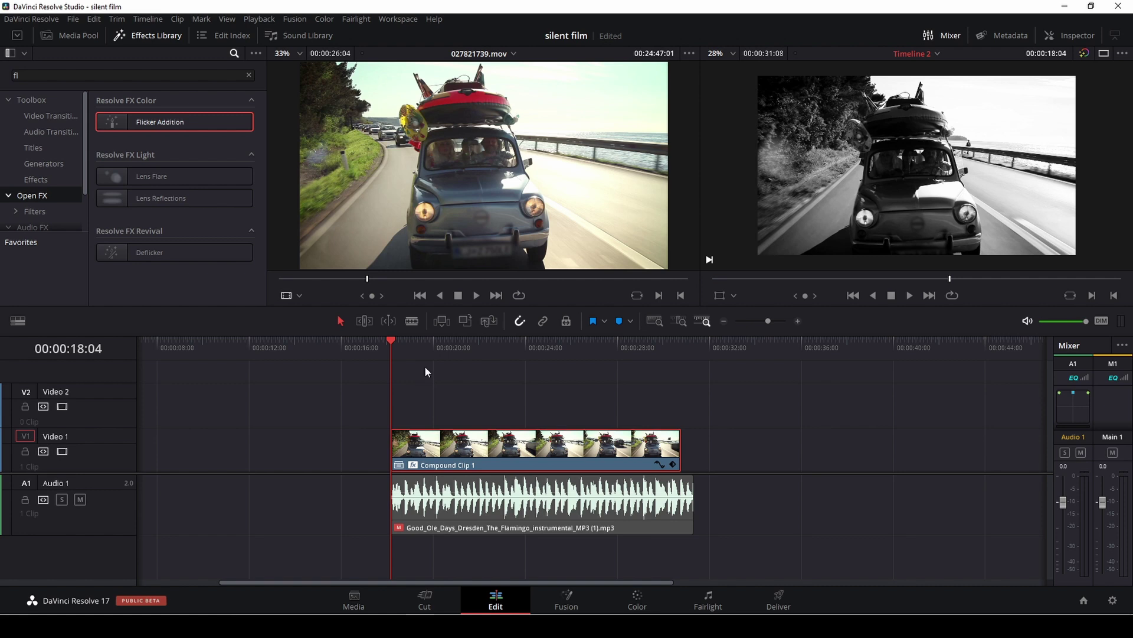
Show the compound clip's Flicker Addition settings in the Inspector and move the playhead to 00:00:19:01
{"action": "left_click", "coordinate": [1089, 38]}
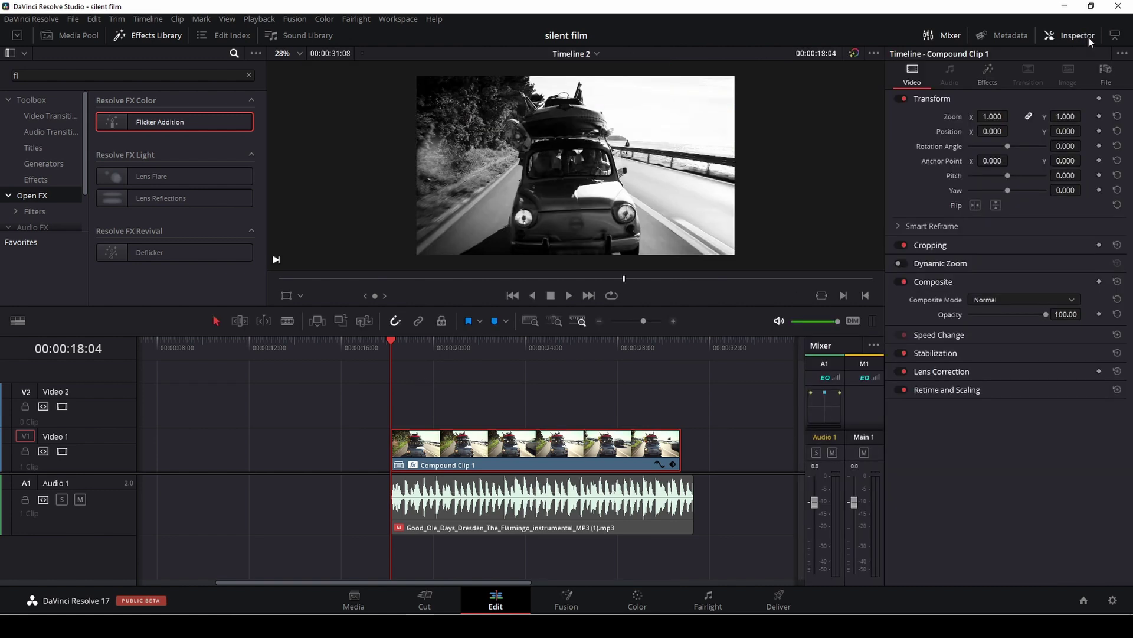
{"action": "left_click", "coordinate": [988, 76]}
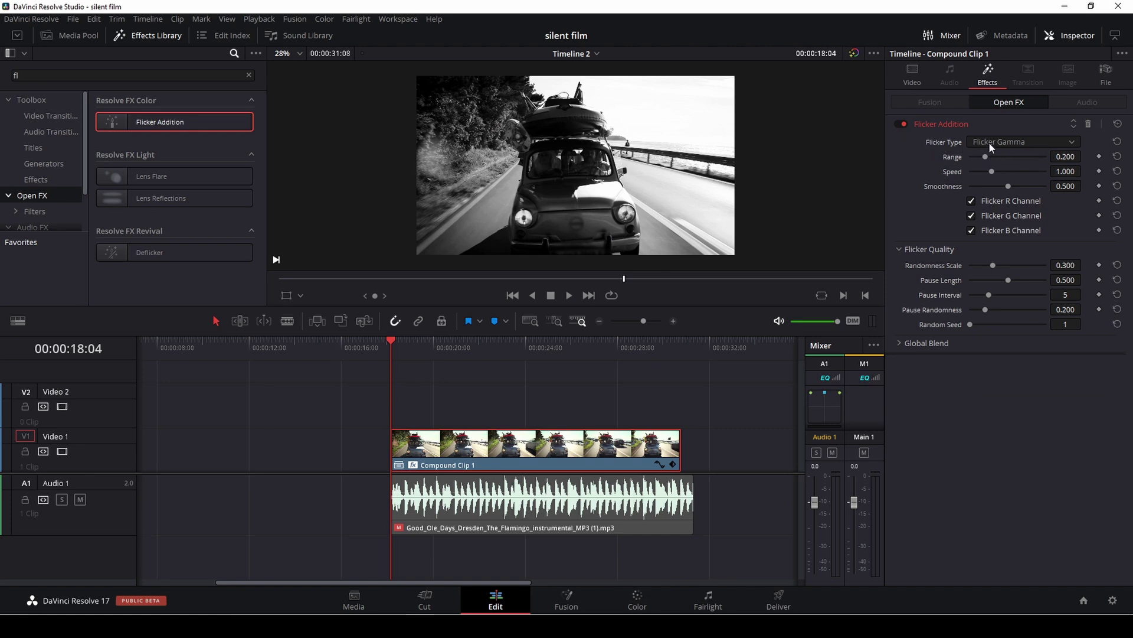
{"action": "left_click_drag", "start_coordinate": [418, 352], "coordinate": [411, 343]}
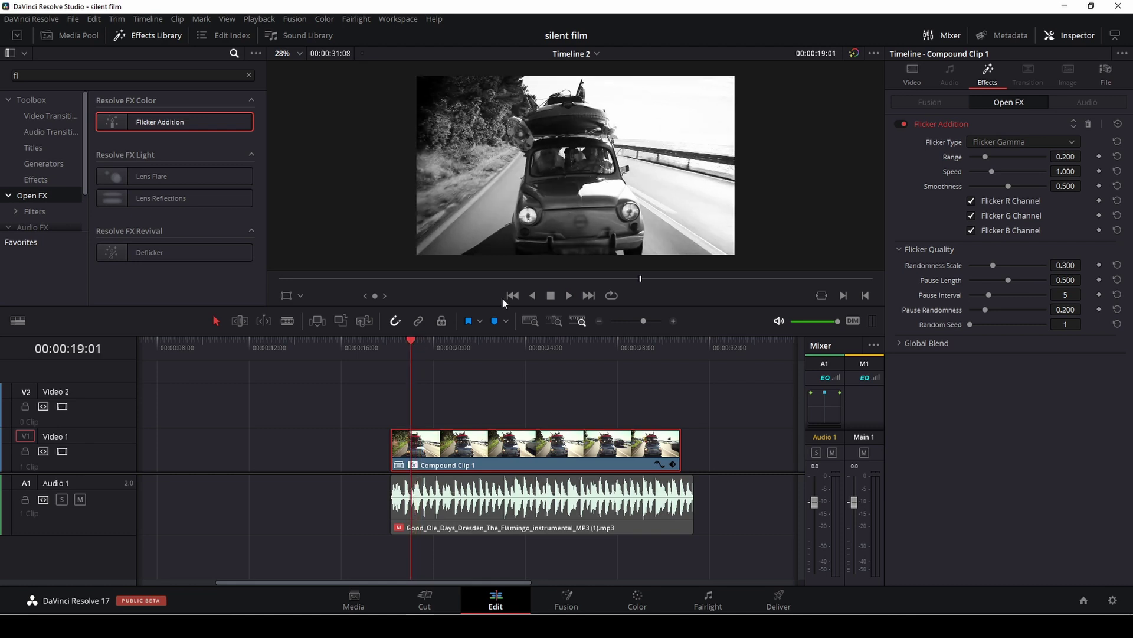
Try the Flicker Lift and Flicker Gain types on the compound clip, playing back a short stretch with each
{"action": "left_click", "coordinate": [1013, 142]}
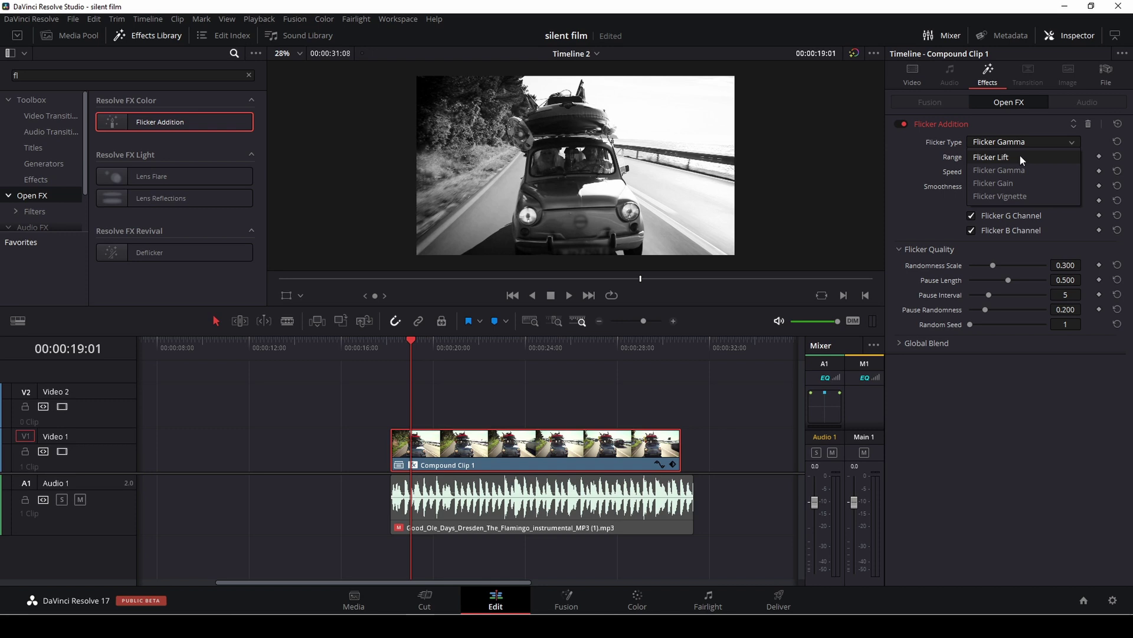
{"action": "left_click", "coordinate": [1019, 154]}
{"action": "key", "text": "space"}
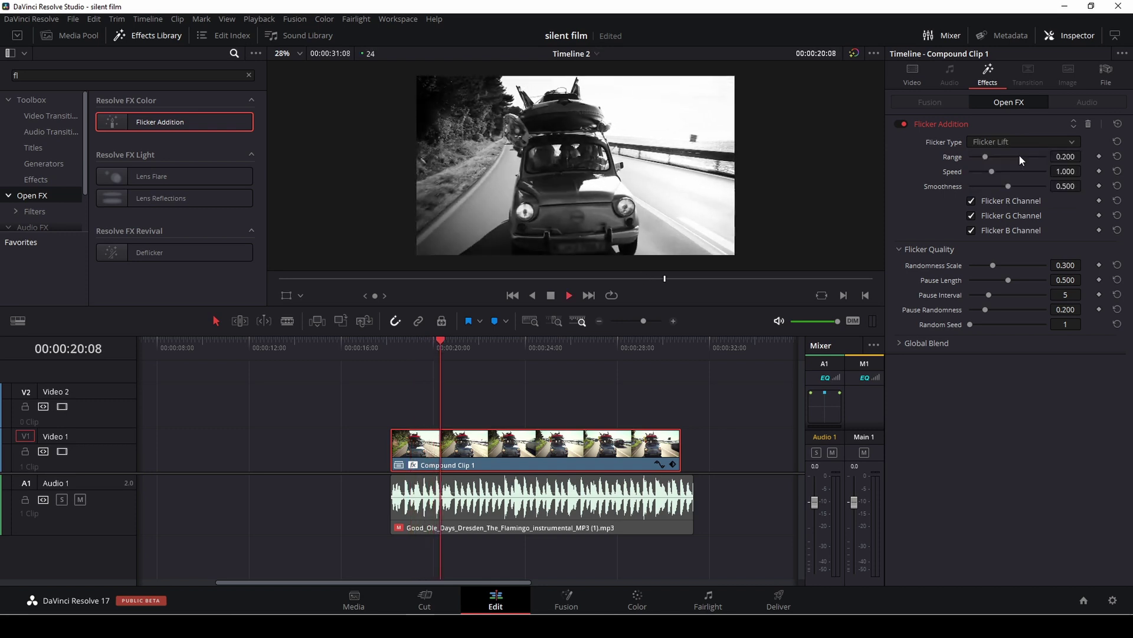
{"action": "key", "text": "space"}
{"action": "left_click", "coordinate": [1015, 139]}
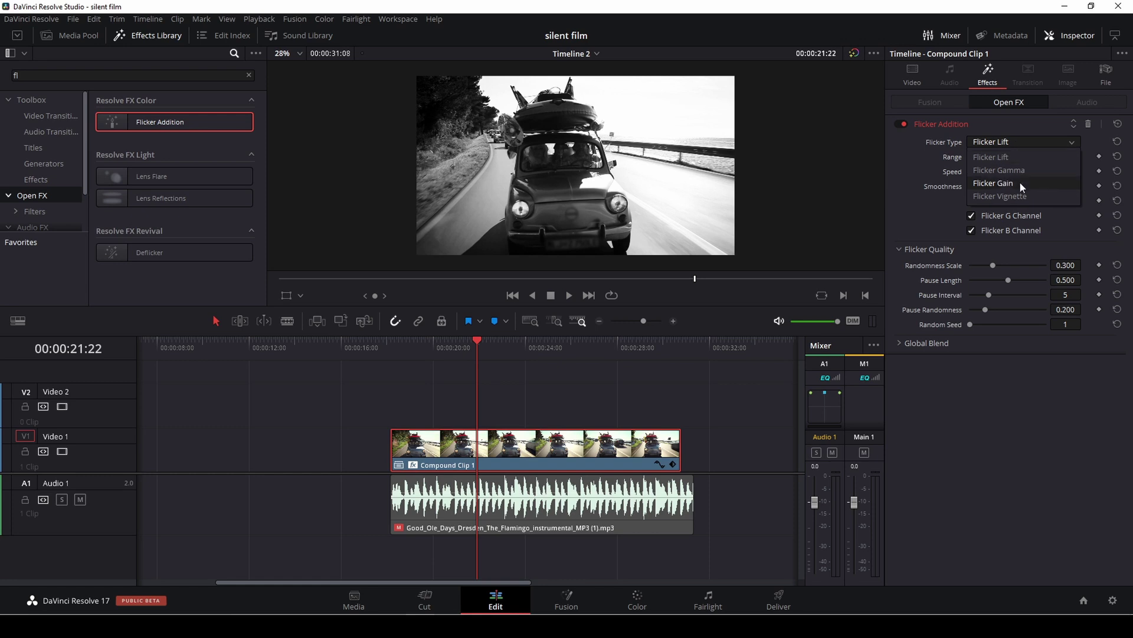
{"action": "left_click", "coordinate": [1019, 182]}
{"action": "key", "text": "space"}
Set the Flicker Type to Flicker Vignette and play back the clip to preview it
{"action": "left_click", "coordinate": [1016, 141]}
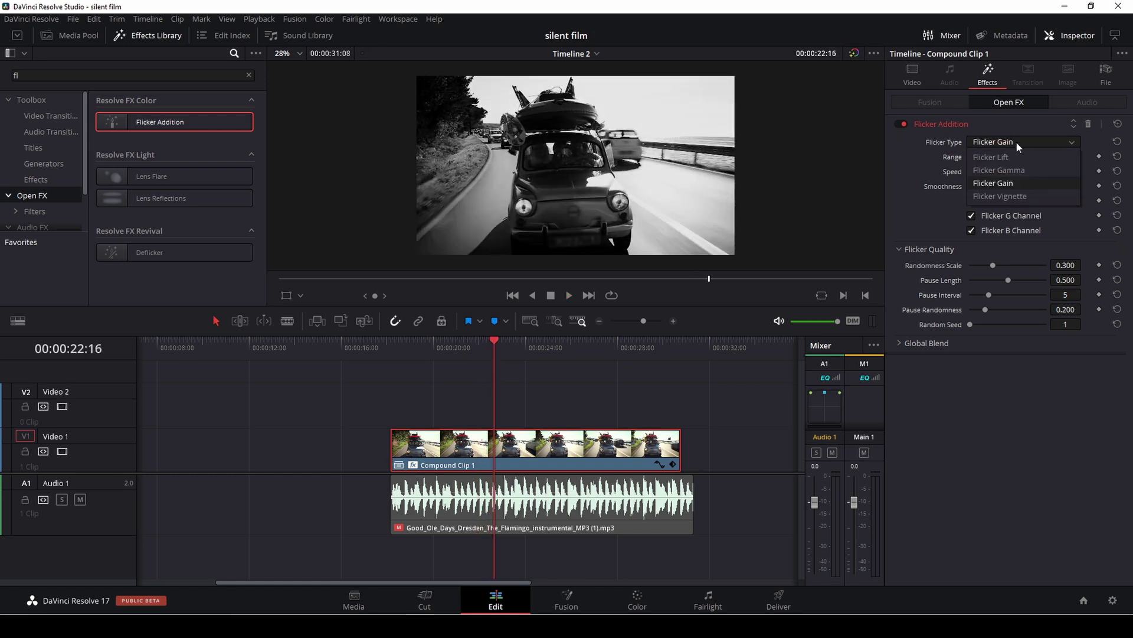
{"action": "left_click", "coordinate": [1019, 197]}
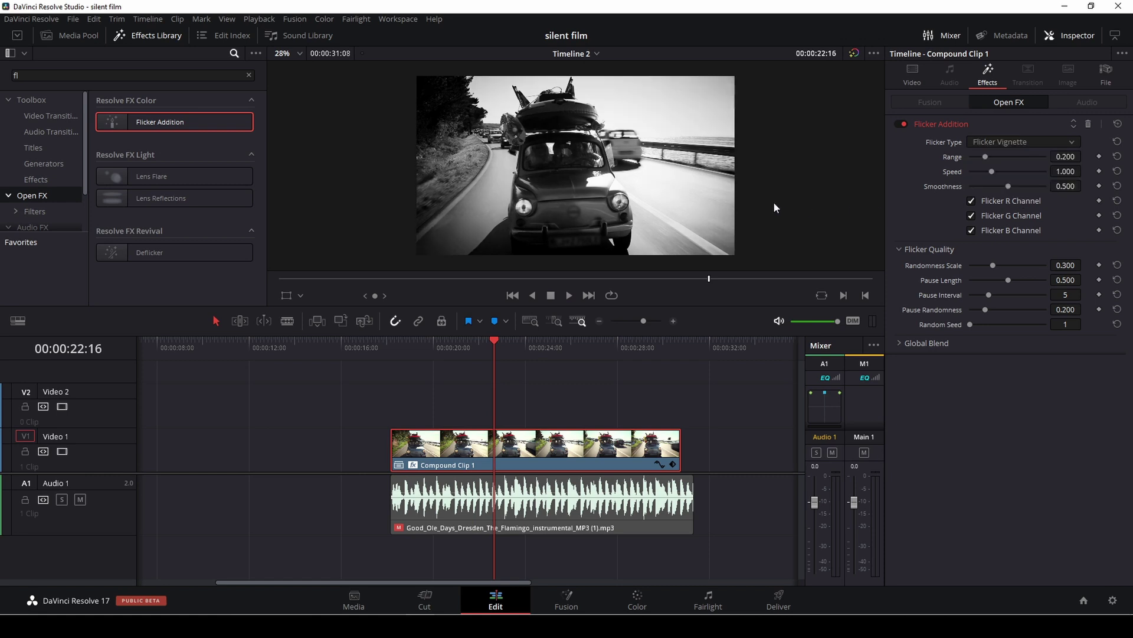
{"action": "key", "text": "space"}
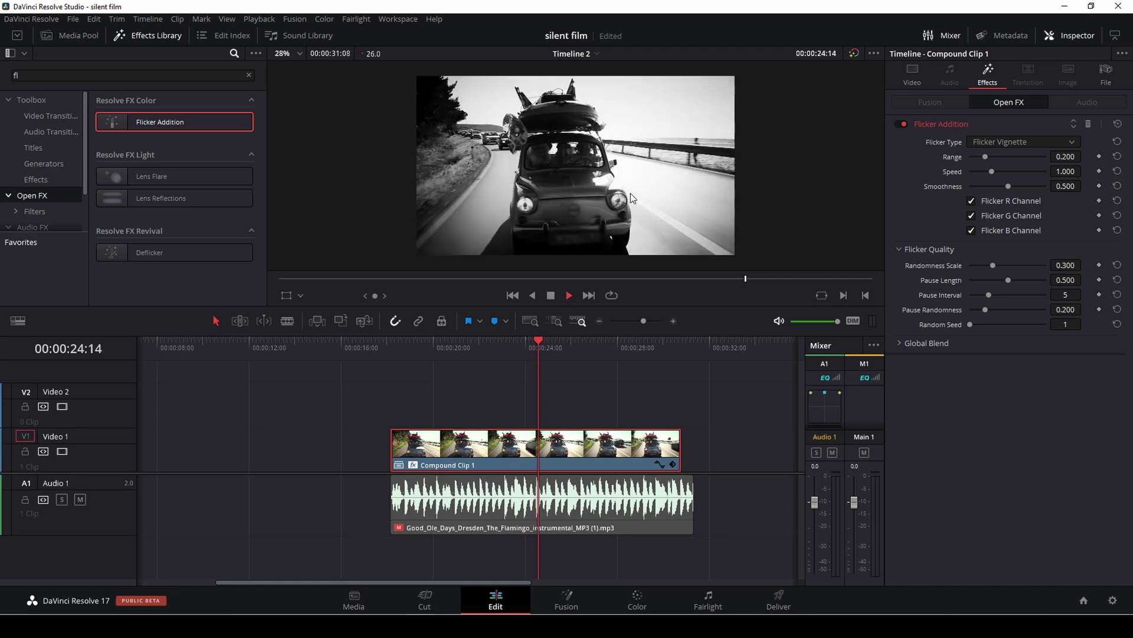
{"action": "key", "text": "space"}
Return the playhead to 00:00:22:20, try a flicker Range of 0.078, and preview the clip
{"action": "left_click_drag", "start_coordinate": [539, 344], "coordinate": [498, 357]}
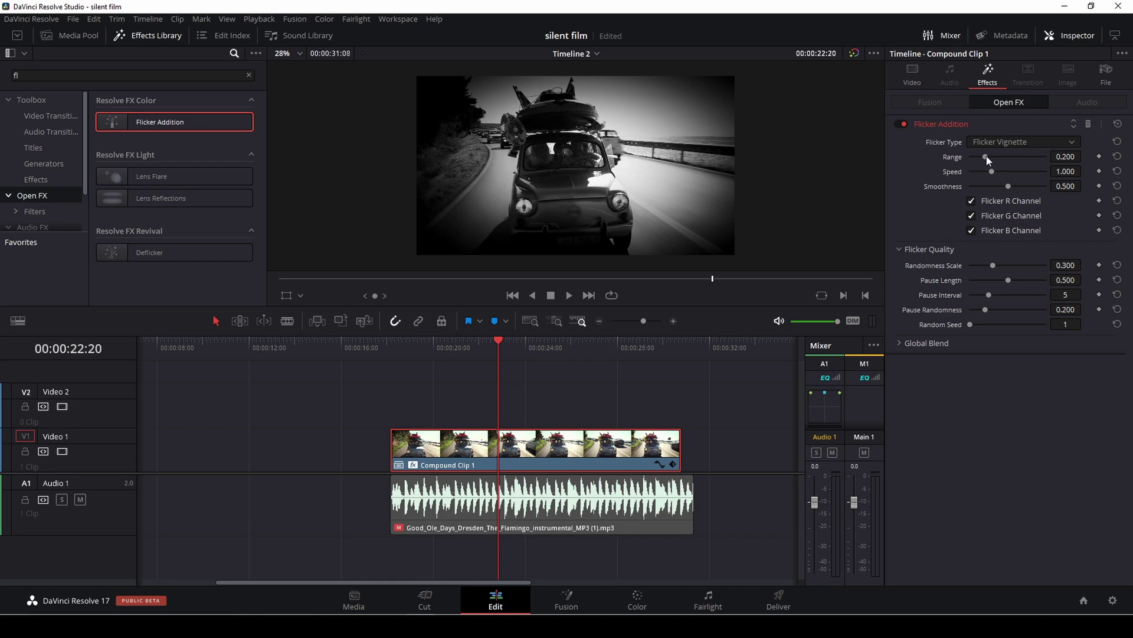
{"action": "mouse_move", "coordinate": [986, 156]}
{"action": "left_mouse_down"}
{"action": "mouse_move", "coordinate": [1038, 156]}
{"action": "mouse_move", "coordinate": [976, 161]}
{"action": "left_mouse_up"}
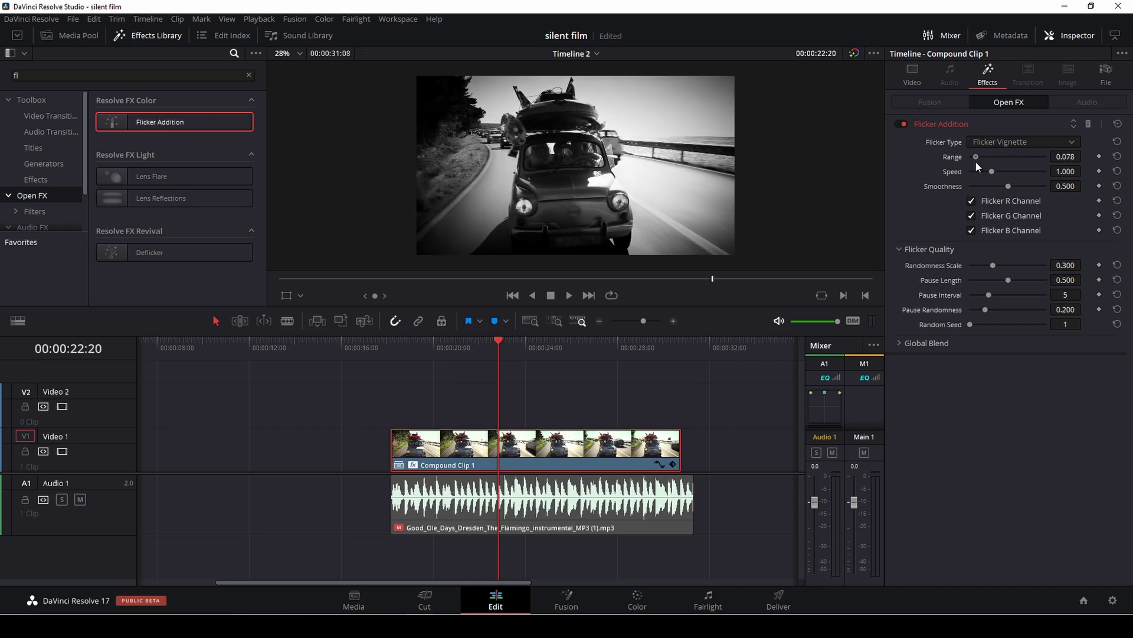
{"action": "key", "text": "space"}
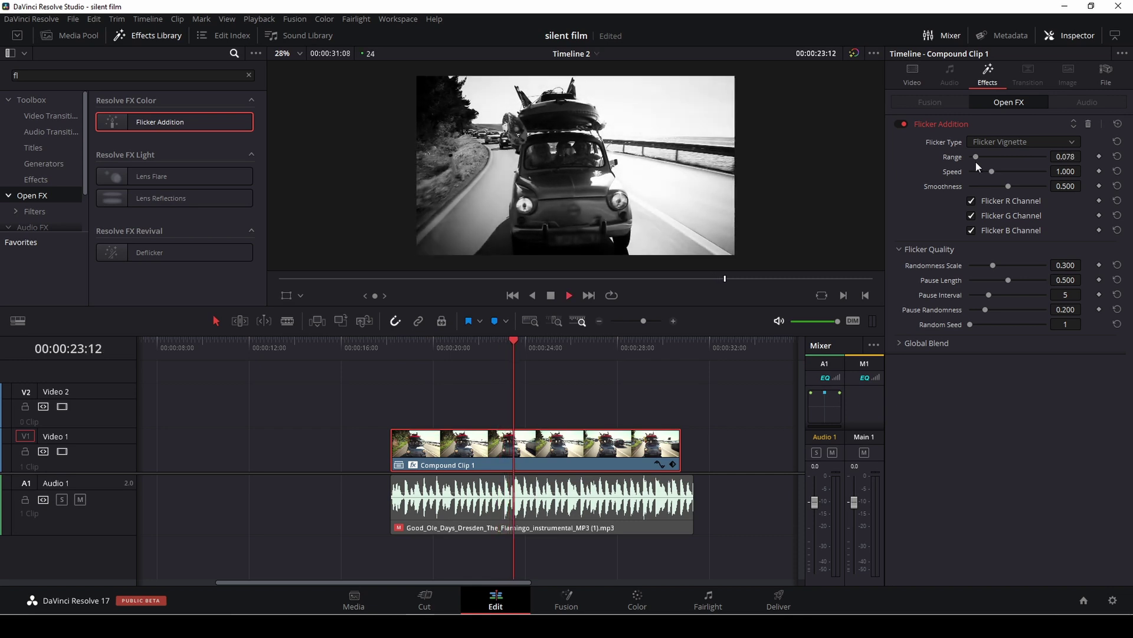
{"action": "key", "text": "space"}
Set the flicker Range to 0.256 and Speed to 0.245, playing back the clip between adjustments
{"action": "mouse_move", "coordinate": [977, 157]}
{"action": "left_mouse_down"}
{"action": "mouse_move", "coordinate": [990, 172]}
{"action": "mouse_move", "coordinate": [978, 172]}
{"action": "left_mouse_up"}
{"action": "key", "text": "space"}
{"action": "key", "text": "space"}
{"action": "key", "text": "space"}
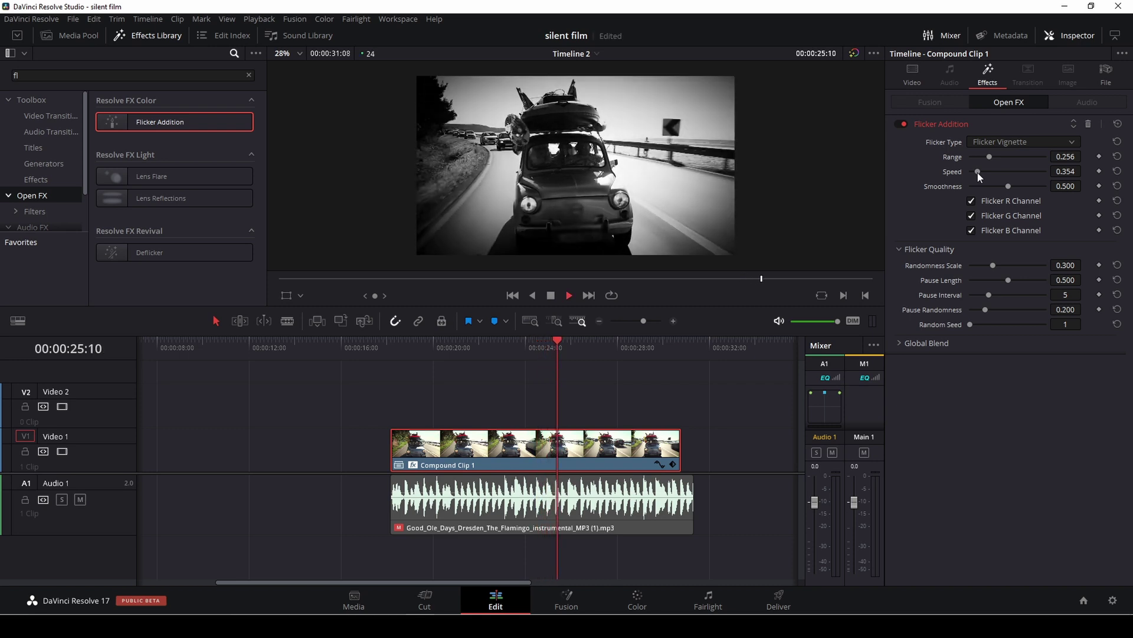
{"action": "key", "text": "space"}
{"action": "left_click_drag", "start_coordinate": [978, 173], "coordinate": [975, 173]}
{"action": "key", "text": "space"}
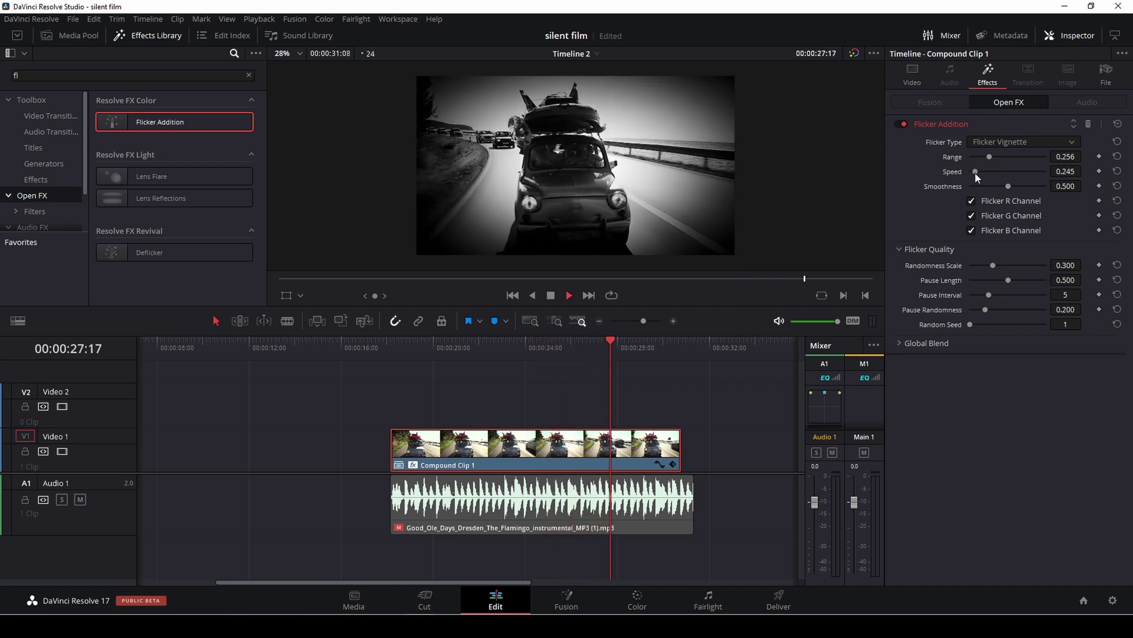
{"action": "key", "text": "space"}
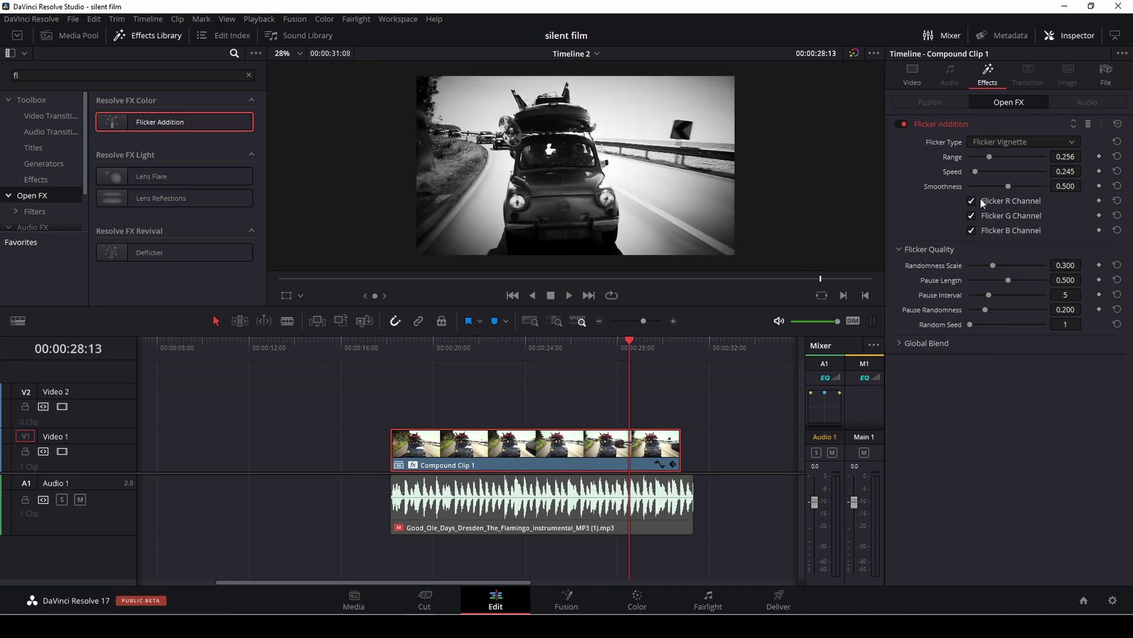
Set the flicker Smoothness to 0.140 and Randomness Scale to 0.279, preview them, and return to the clip's start
{"action": "left_click_drag", "start_coordinate": [1007, 186], "coordinate": [983, 190]}
{"action": "key", "text": "space"}
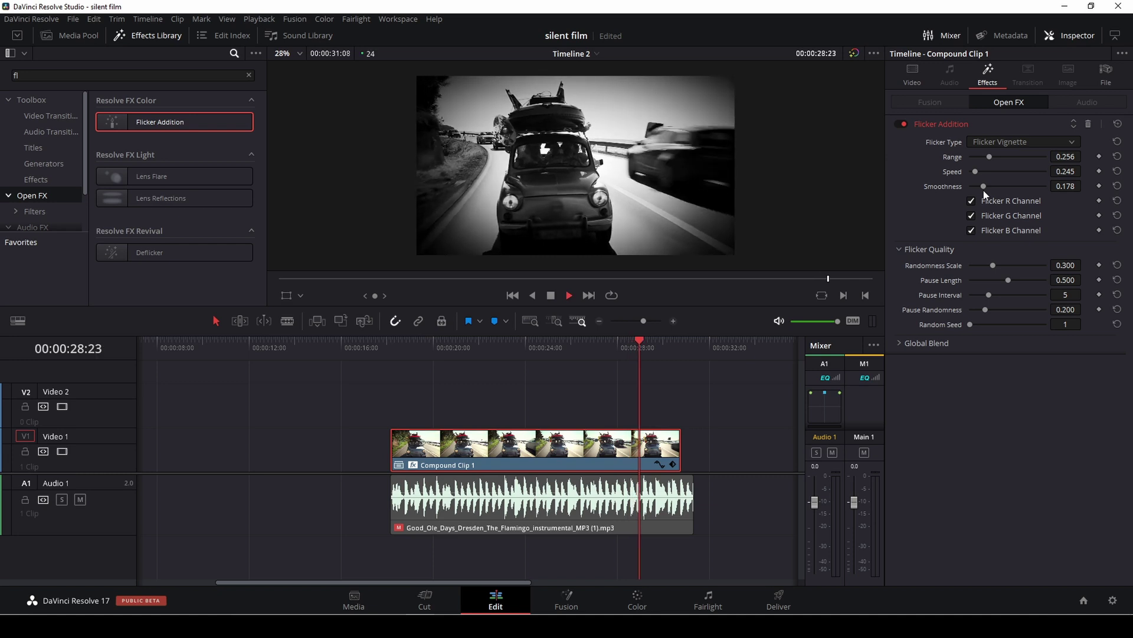
{"action": "key", "text": "space"}
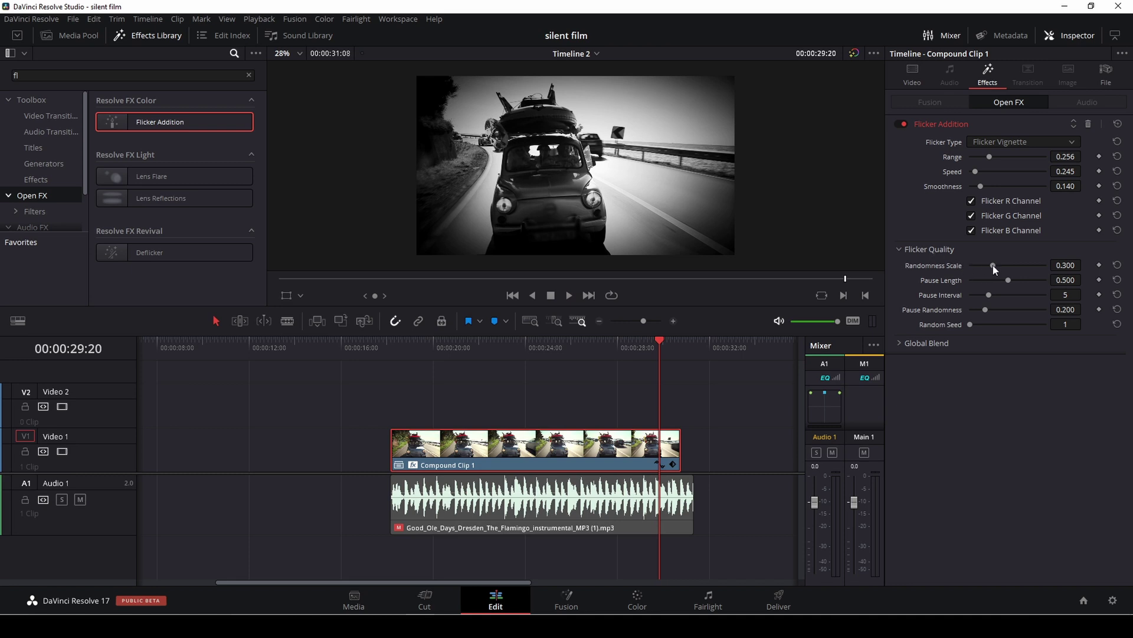
{"action": "mouse_move", "coordinate": [992, 267]}
{"action": "left_mouse_down"}
{"action": "mouse_move", "coordinate": [1014, 265]}
{"action": "mouse_move", "coordinate": [954, 265]}
{"action": "mouse_move", "coordinate": [991, 266]}
{"action": "left_mouse_up"}
{"action": "key", "text": "space"}
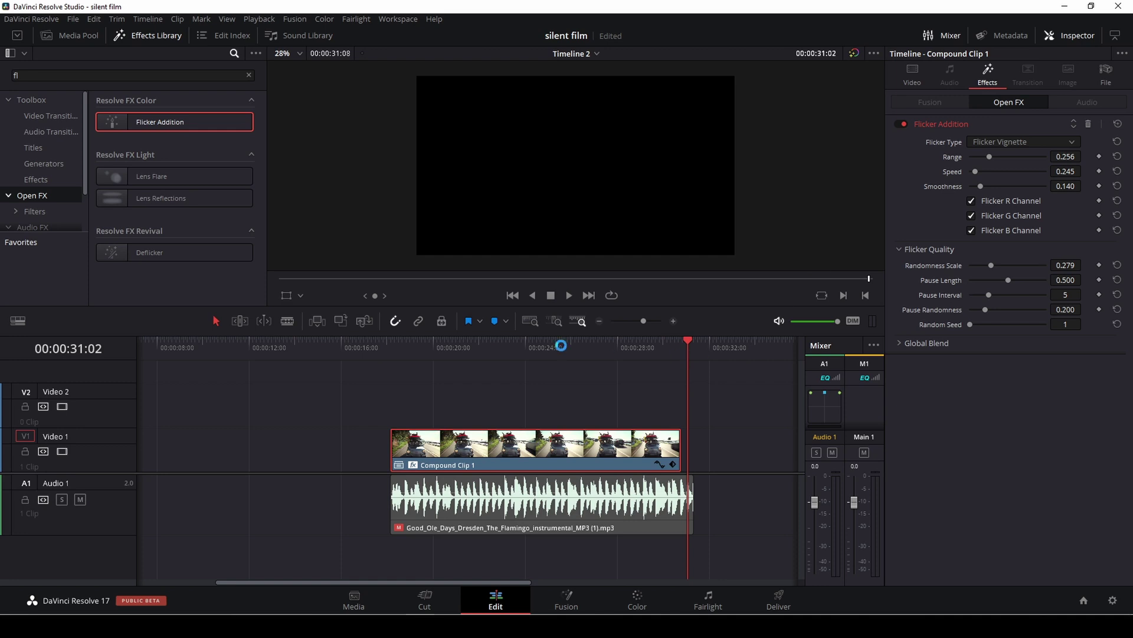
{"action": "key", "text": "Up"}
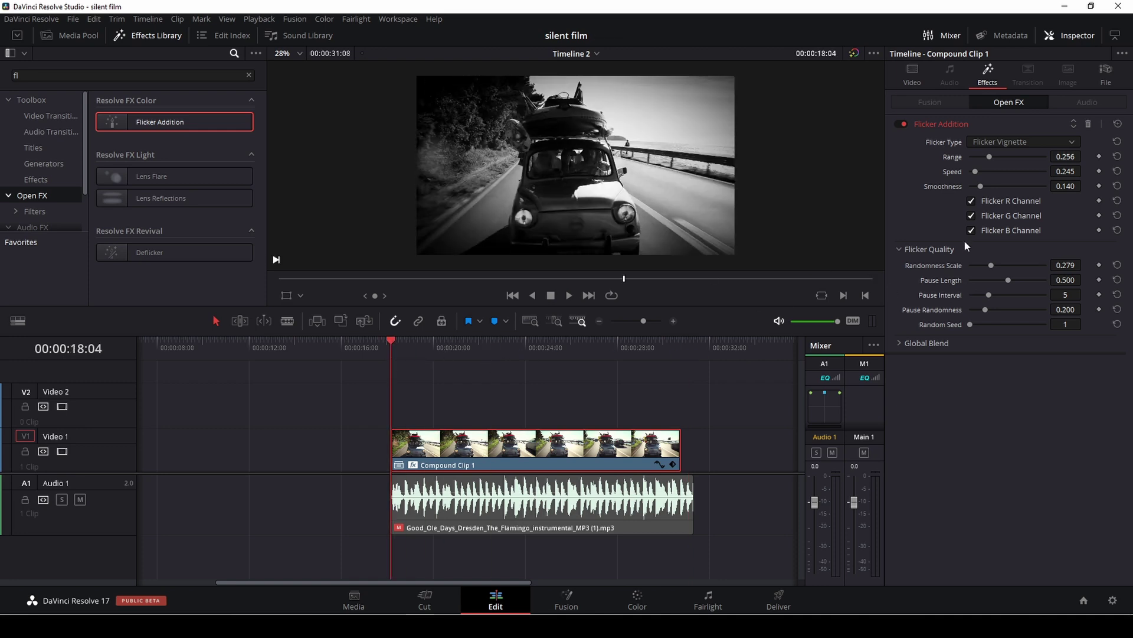
Try Pause Length values of 0.271 and 0.651 for the flicker, playing back the clip with each
{"action": "left_click_drag", "start_coordinate": [1007, 279], "coordinate": [991, 283]}
{"action": "key", "text": "space"}
{"action": "key", "text": "space"}
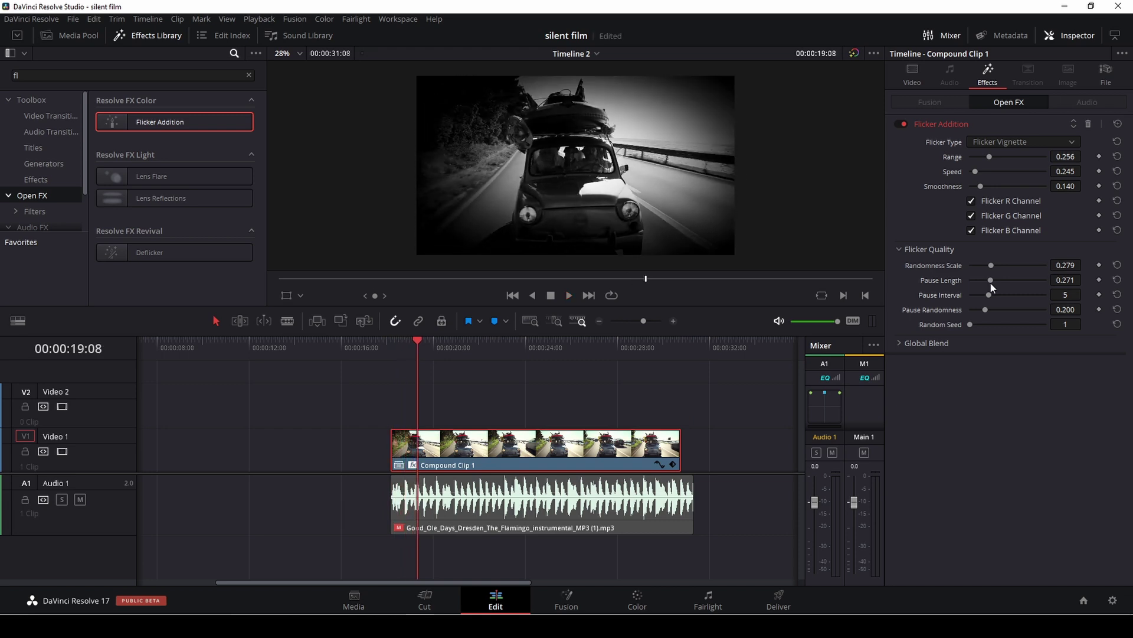
{"action": "left_click_drag", "start_coordinate": [991, 280], "coordinate": [1019, 280]}
{"action": "key", "text": "space"}
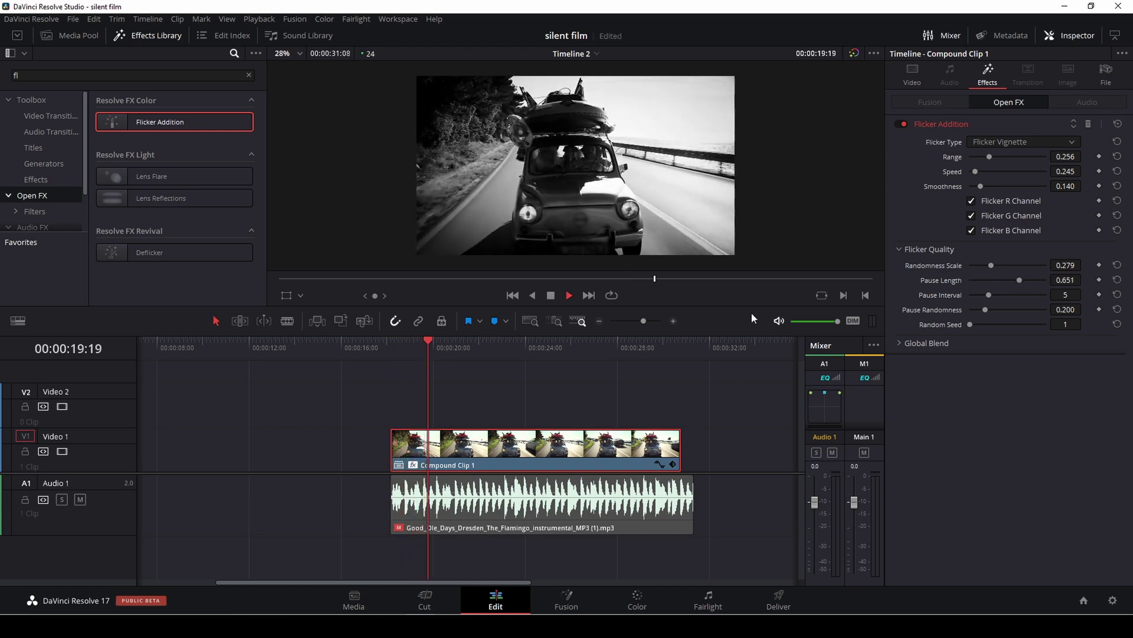
{"action": "key", "text": "space"}
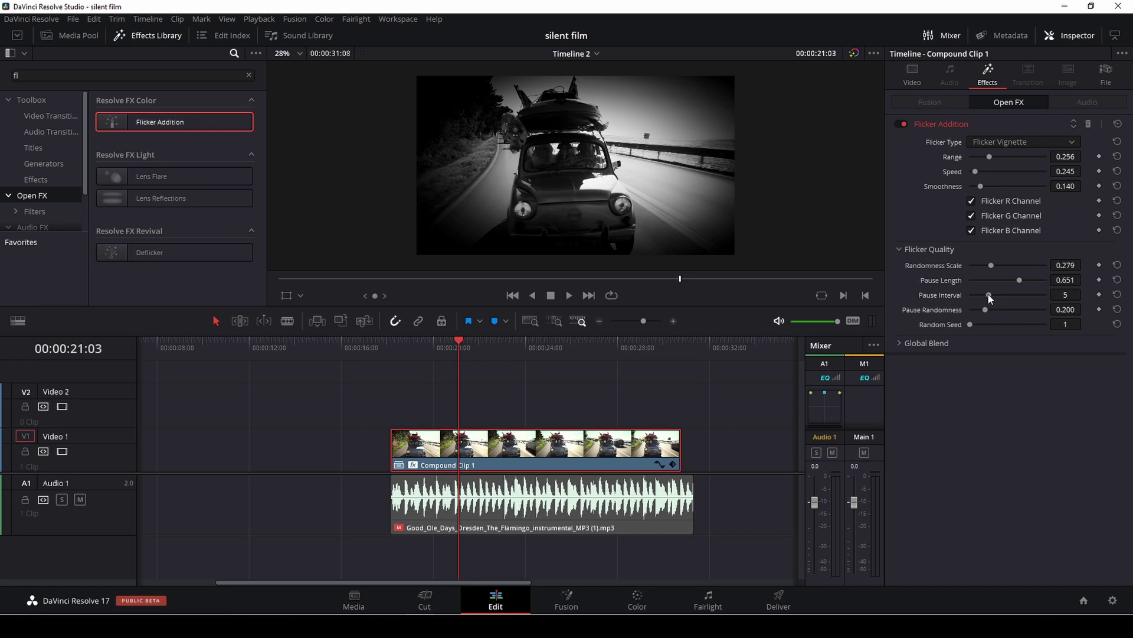
Set the flicker's Pause Interval to 3, preview the clip, and save the project
{"action": "left_click_drag", "start_coordinate": [989, 294], "coordinate": [981, 295]}
{"action": "key", "text": "space"}
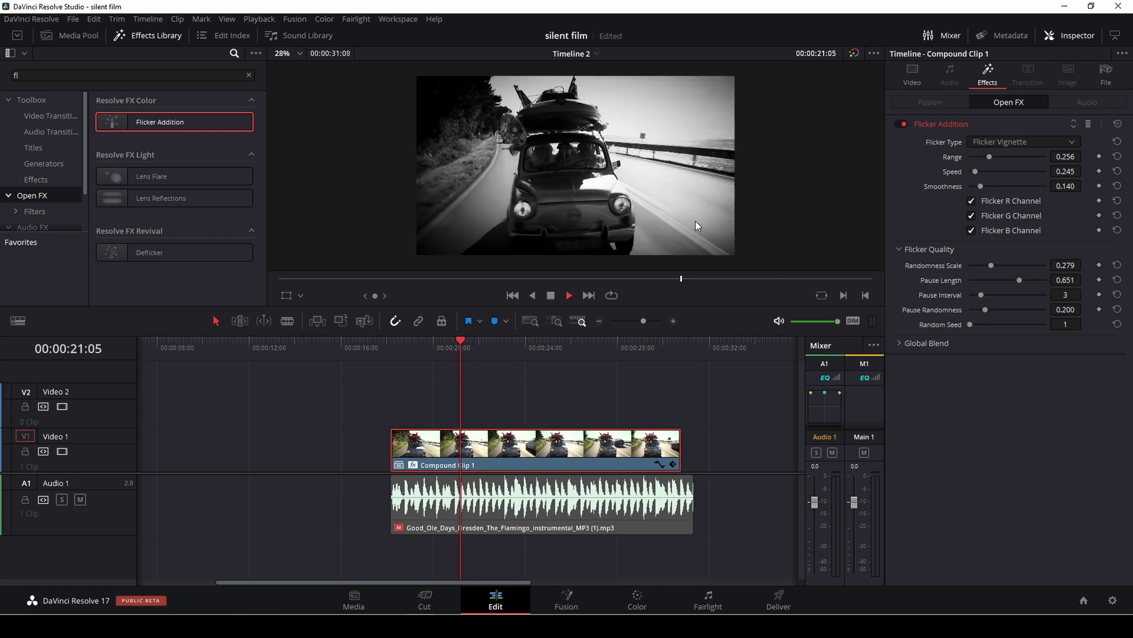
{"action": "key", "text": "space"}
{"action": "key", "text": "ctrl+s"}
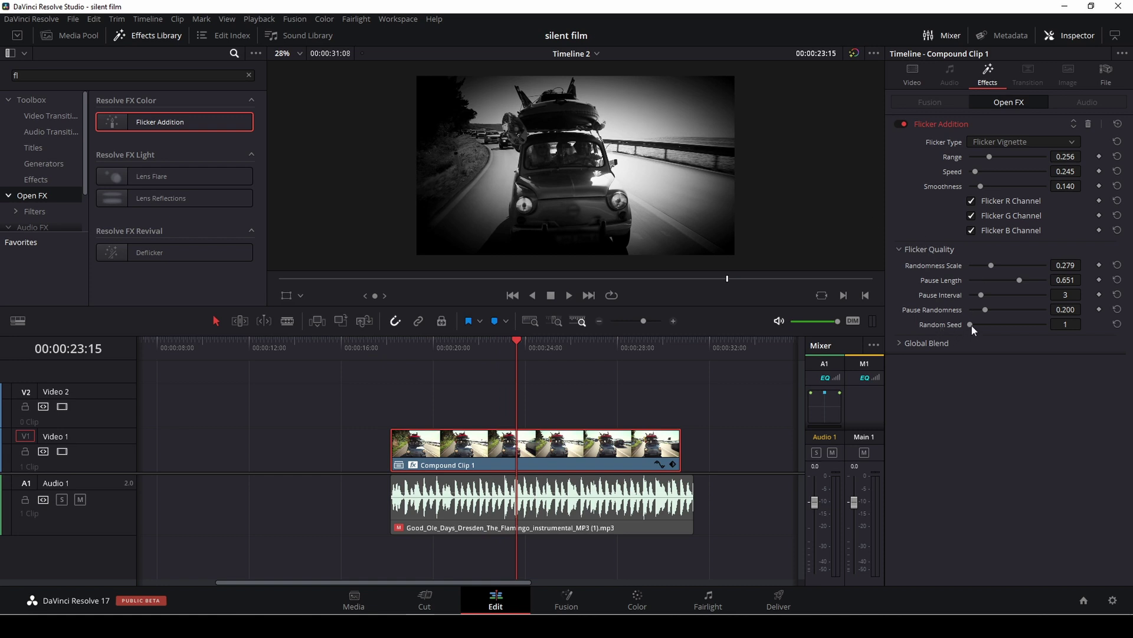
Set the flicker's Random Seed to 4 and play back the clip from an earlier point
{"action": "left_click_drag", "start_coordinate": [970, 325], "coordinate": [1000, 324]}
{"action": "left_click_drag", "start_coordinate": [524, 340], "coordinate": [438, 350]}
{"action": "key", "text": "space"}
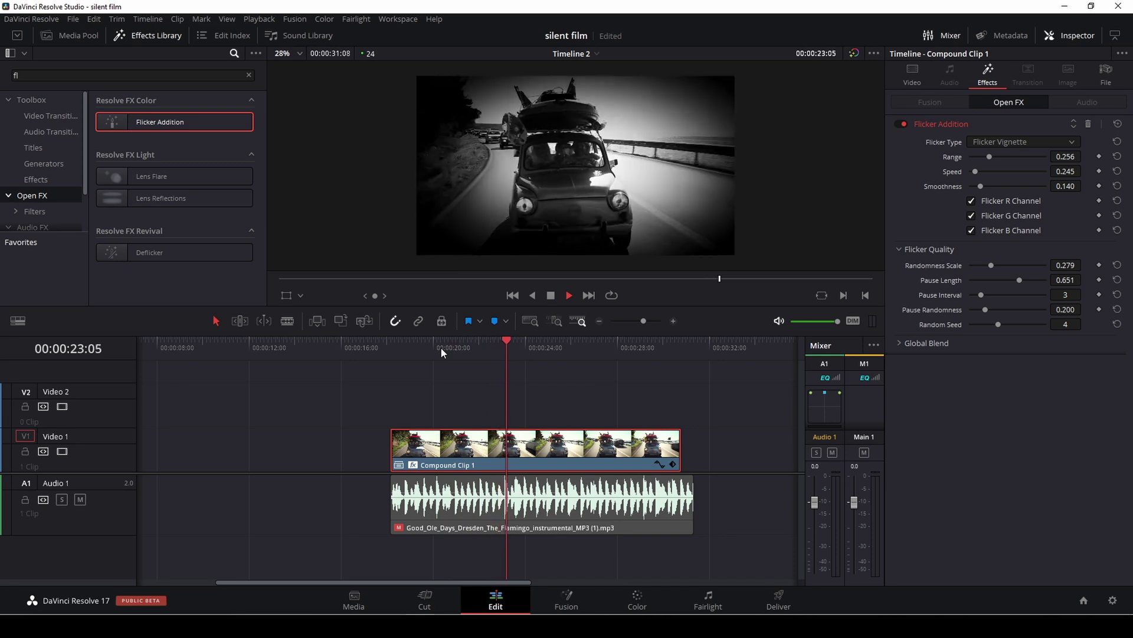
{"action": "key", "text": "space"}
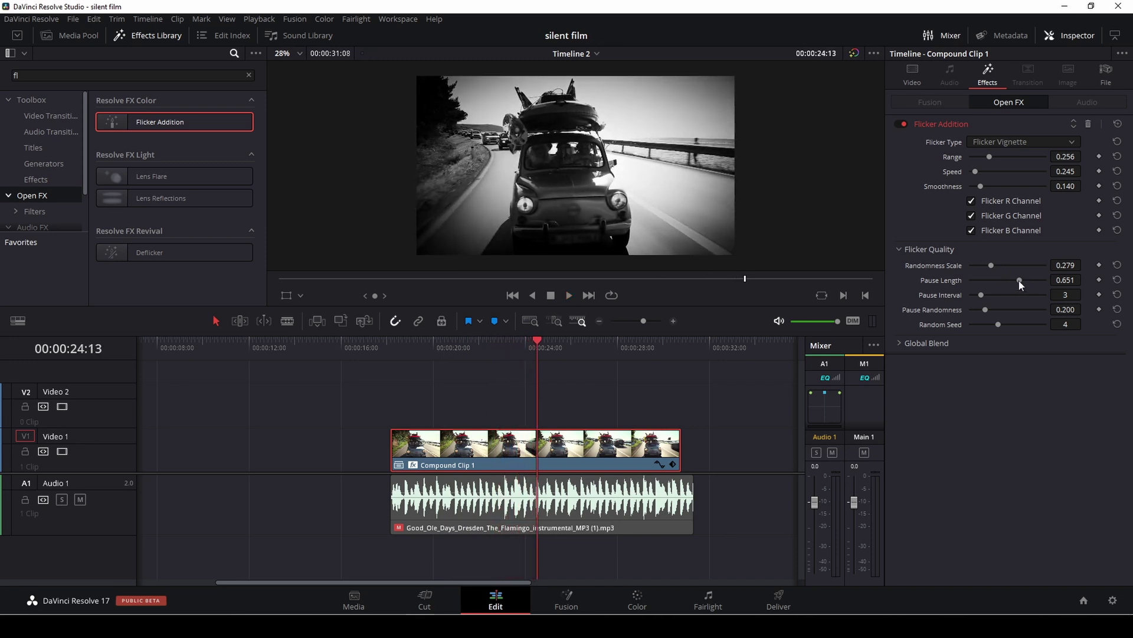
Set the flicker's Pause Length to 0.194 and Speed to 0.597, preview each, and move the playhead back to 00:00:19:06
{"action": "left_click_drag", "start_coordinate": [1019, 281], "coordinate": [985, 281]}
{"action": "key", "text": "space"}
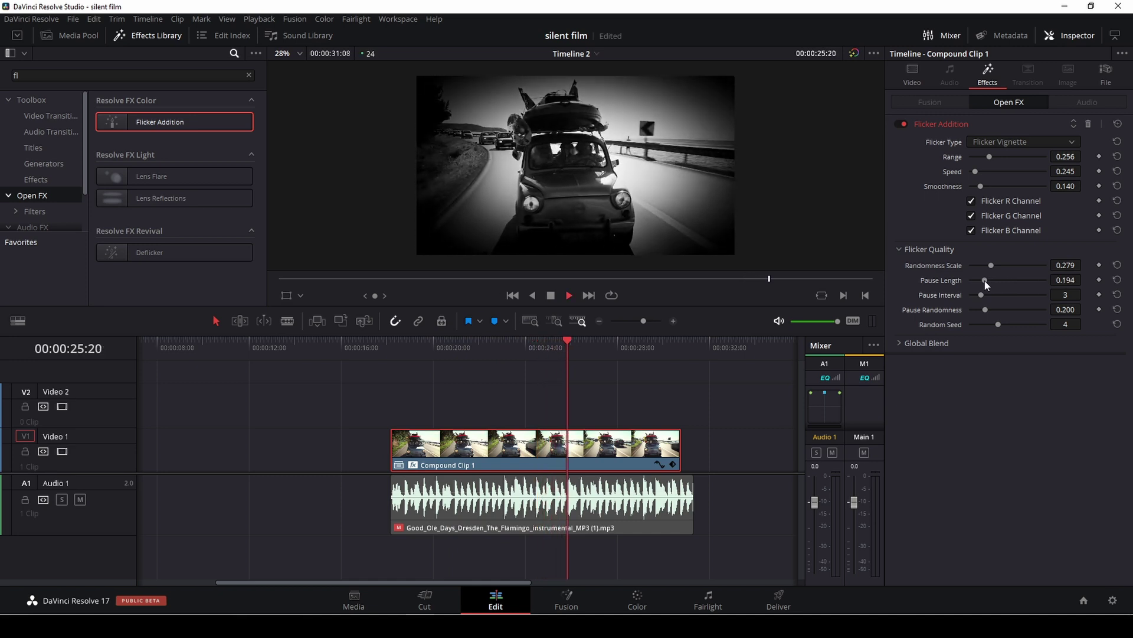
{"action": "key", "text": "space"}
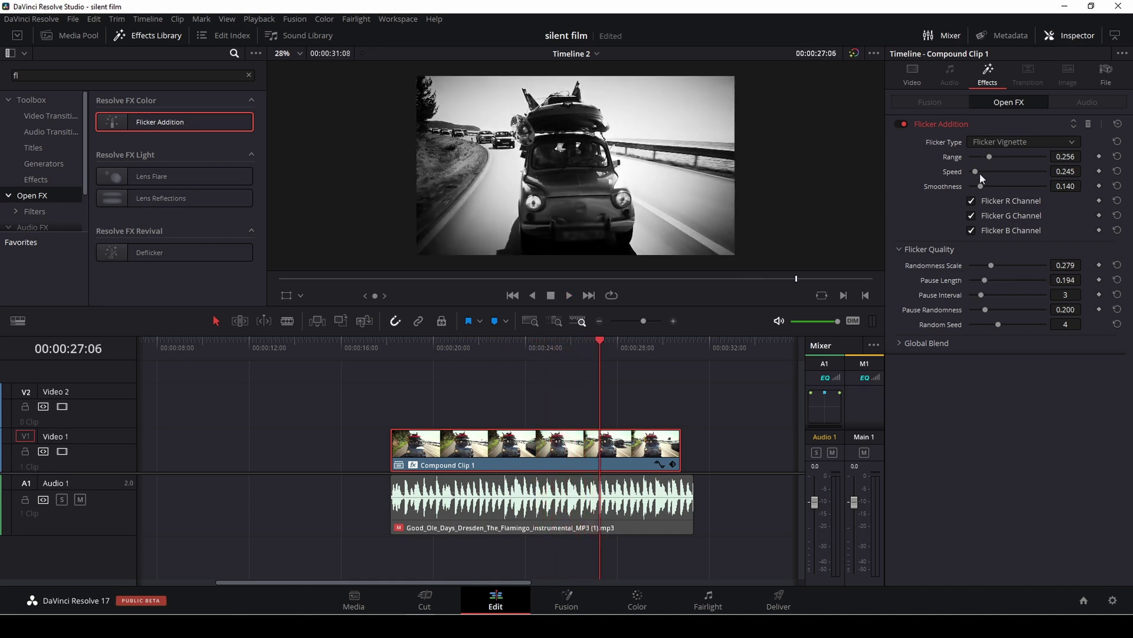
{"action": "left_click_drag", "start_coordinate": [976, 172], "coordinate": [983, 172]}
{"action": "key", "text": "space"}
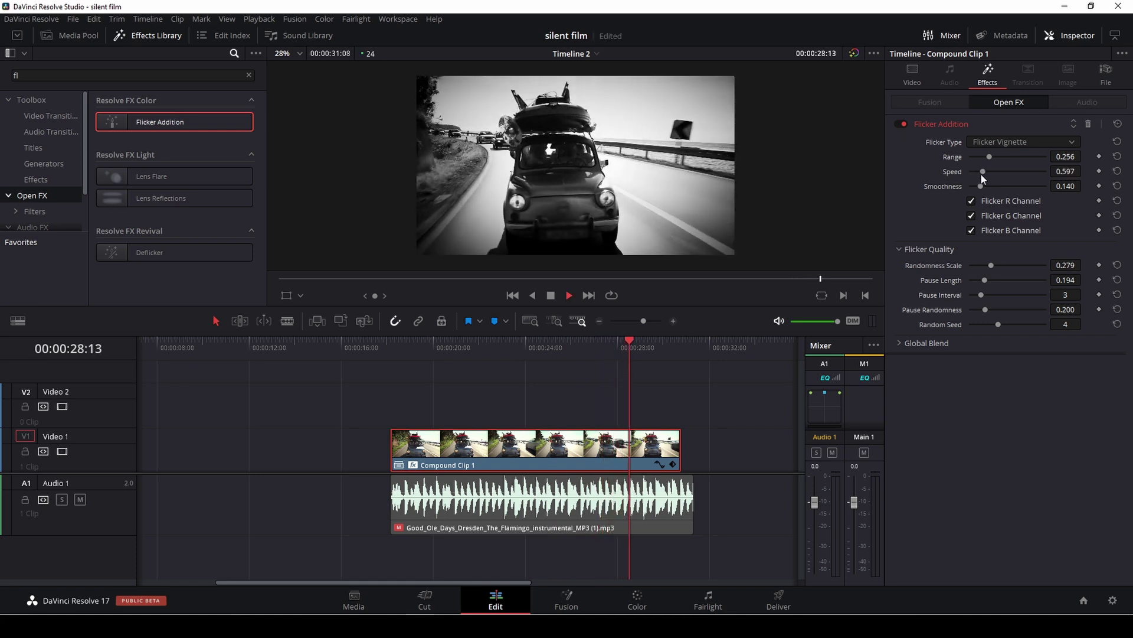
{"action": "key", "text": "space"}
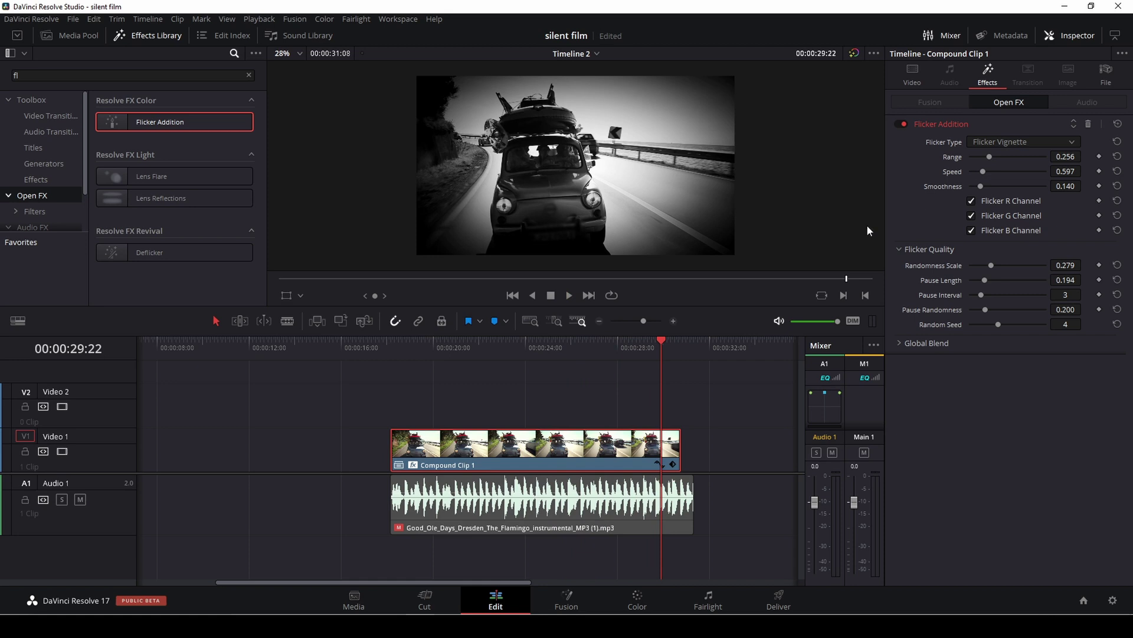
{"action": "left_click_drag", "start_coordinate": [660, 339], "coordinate": [416, 355]}
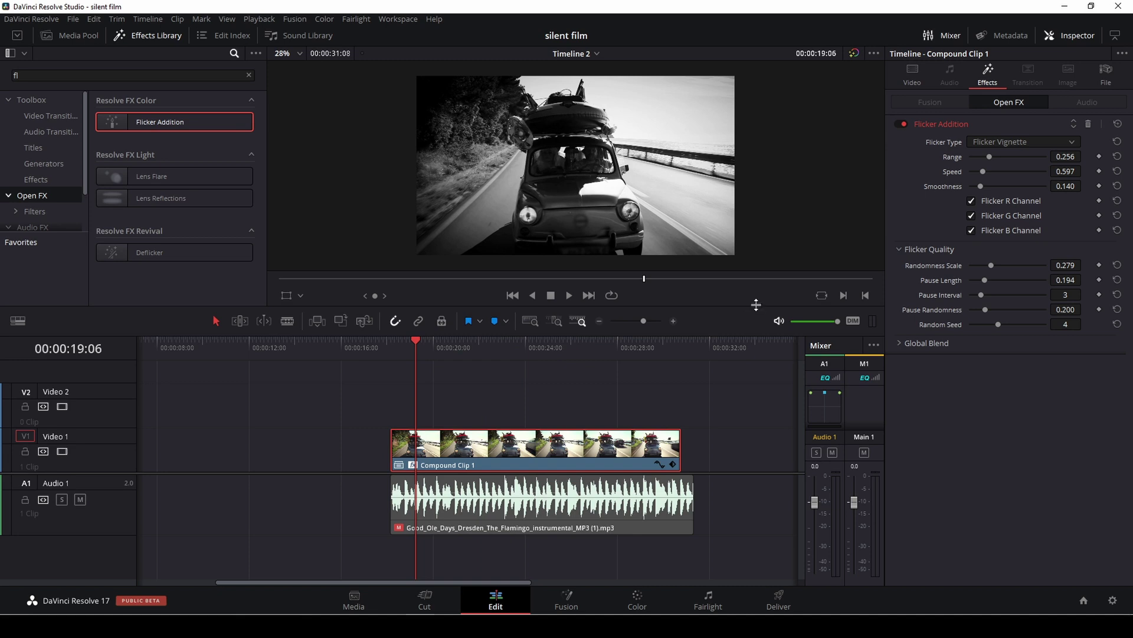
Find the Film Grain effect with the search "film", apply it to the compound clip, and save the project
{"action": "left_click", "coordinate": [11, 76]}
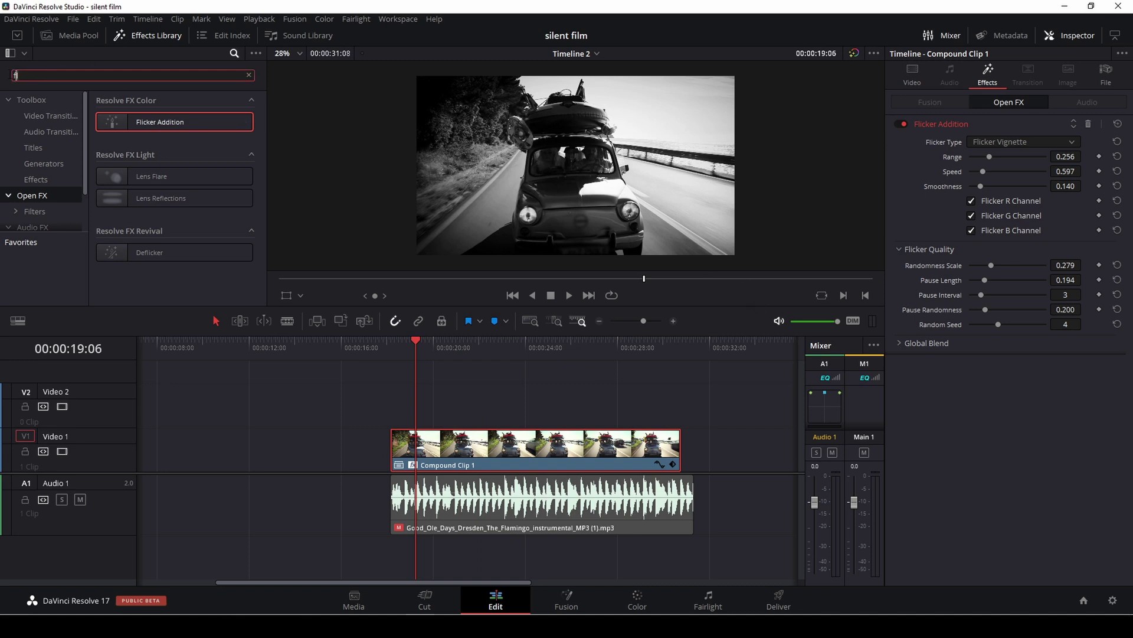
{"action": "type", "text": "fl"}
{"action": "key", "text": "BackSpace"}
{"action": "type", "text": "ilm"}
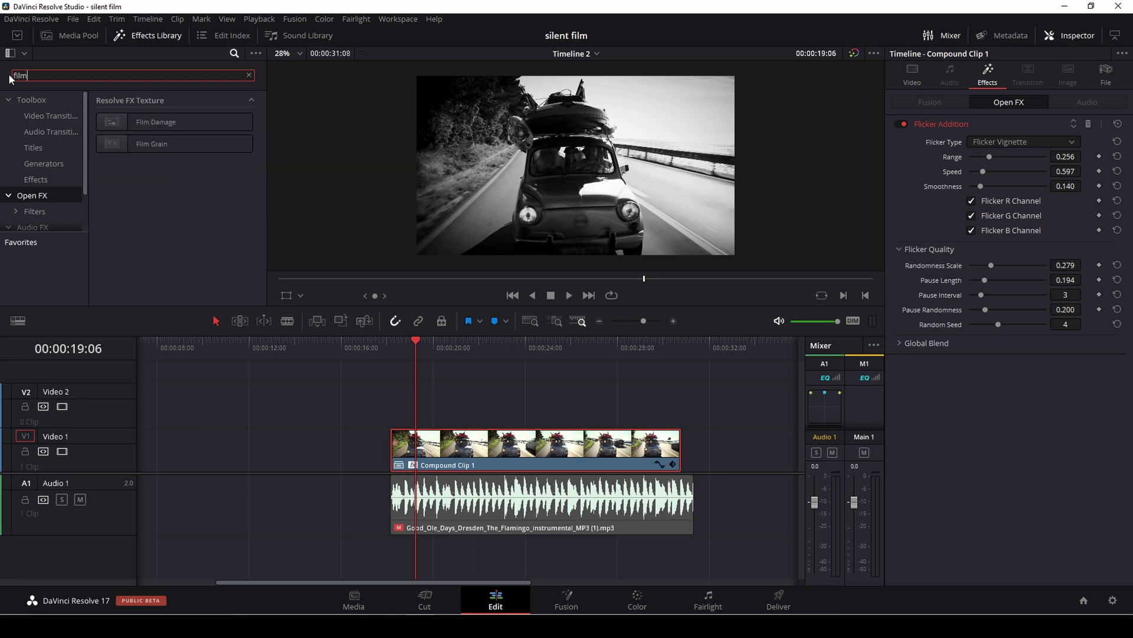
{"action": "left_click_drag", "start_coordinate": [179, 144], "coordinate": [495, 449]}
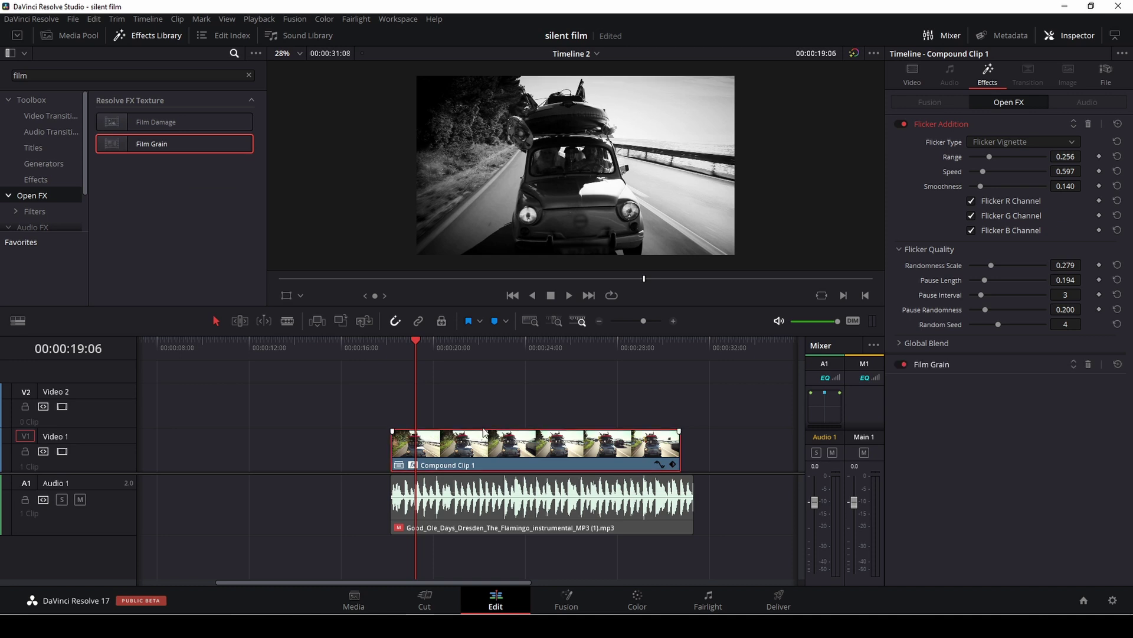
{"action": "key", "text": "ctrl+s"}
Collapse the Flicker Addition settings and expand the Film Grain settings for the compound clip
{"action": "left_click", "coordinate": [969, 248]}
{"action": "left_click", "coordinate": [969, 248]}
{"action": "left_click", "coordinate": [976, 361]}
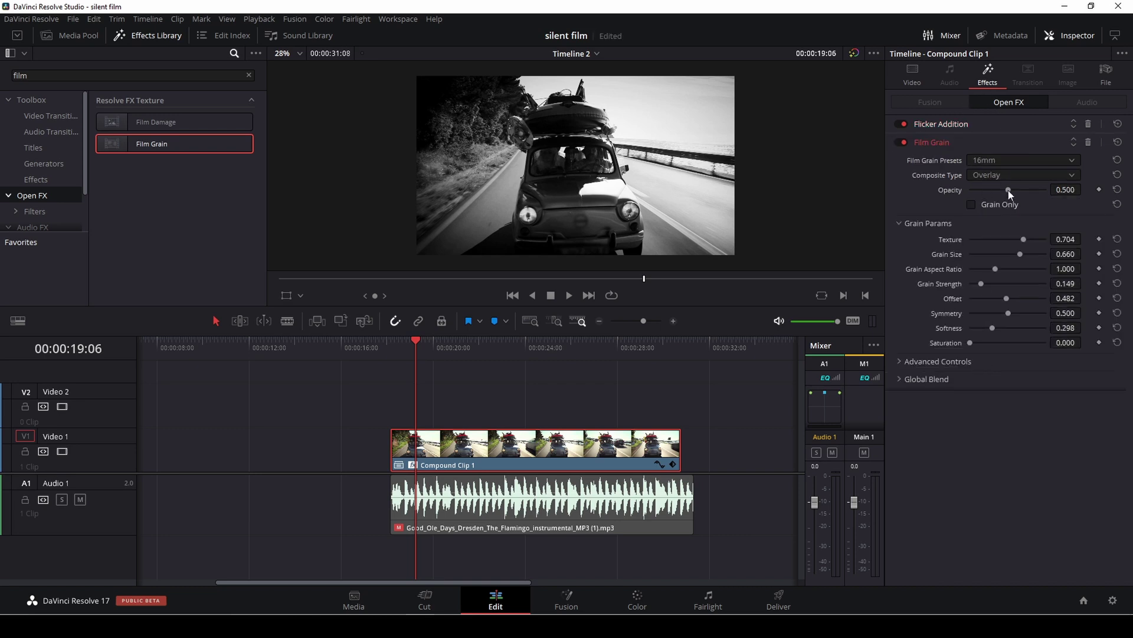
Show only the grain in the Film Grain effect and set its preset to Custom
{"action": "left_click", "coordinate": [970, 204]}
{"action": "left_click", "coordinate": [1025, 159]}
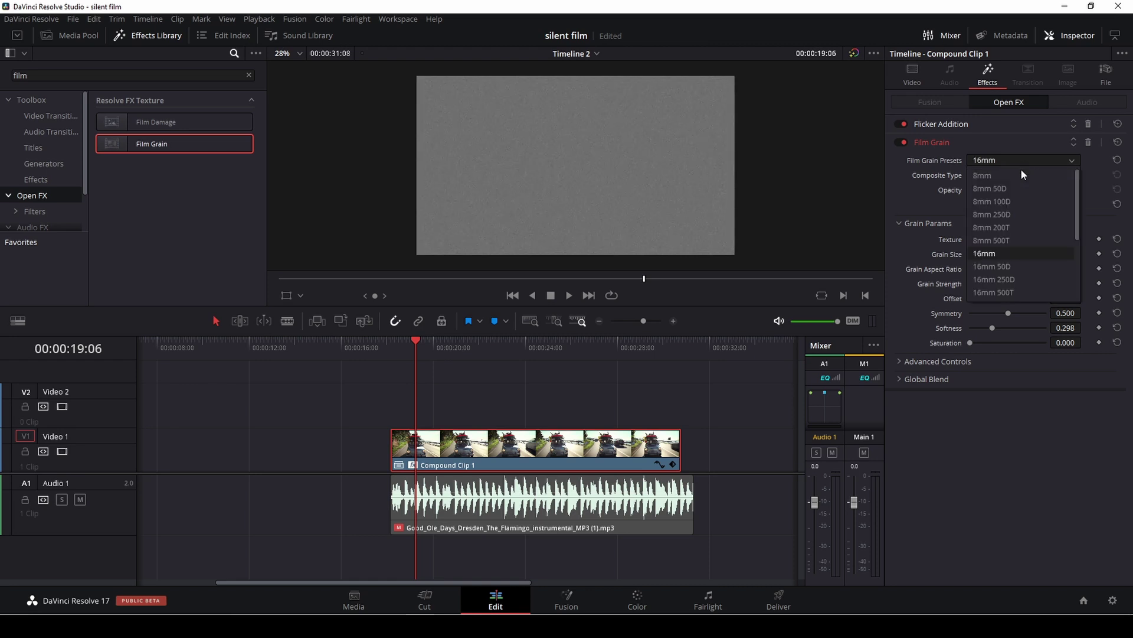
{"action": "scroll", "coordinate": [998, 252], "scroll_direction": "down", "scroll_amount": 3}
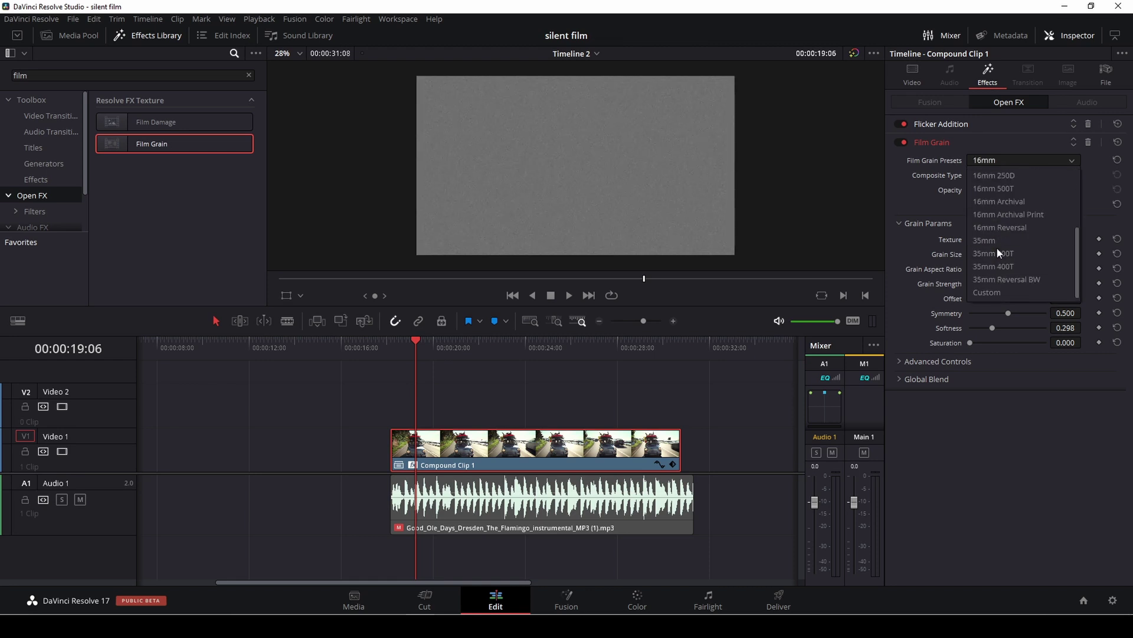
{"action": "left_click", "coordinate": [1008, 294]}
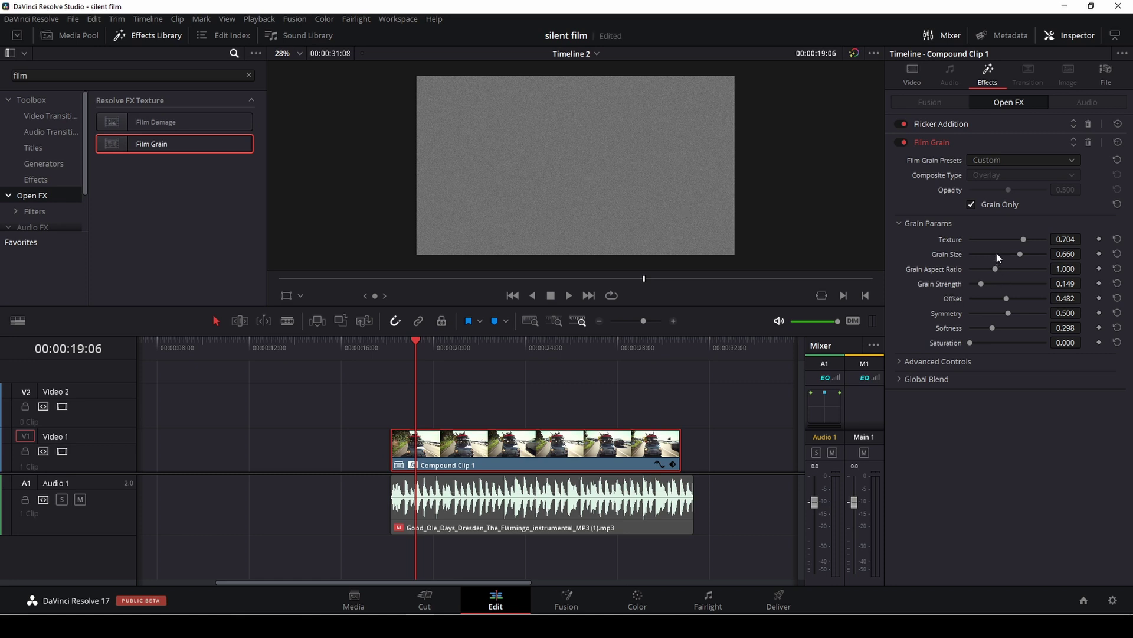
Set Texture to 0.666, Grain Size 0.845, Aspect Ratio 0.721, Strength 0.303, Offset 0.496, Softness 0.380 and Saturation 0.170, and turn off Grain Only
{"action": "left_click_drag", "start_coordinate": [1021, 253], "coordinate": [1026, 254]}
{"action": "left_click_drag", "start_coordinate": [1022, 239], "coordinate": [1021, 240]}
{"action": "left_click_drag", "start_coordinate": [995, 270], "coordinate": [983, 344]}
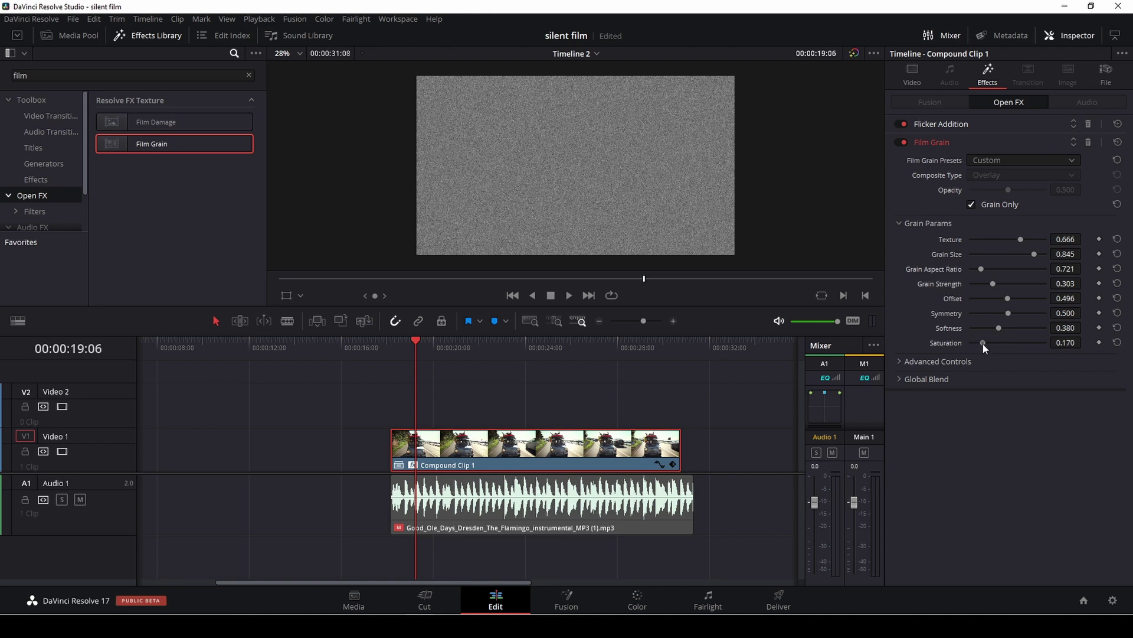
{"action": "left_click", "coordinate": [971, 205]}
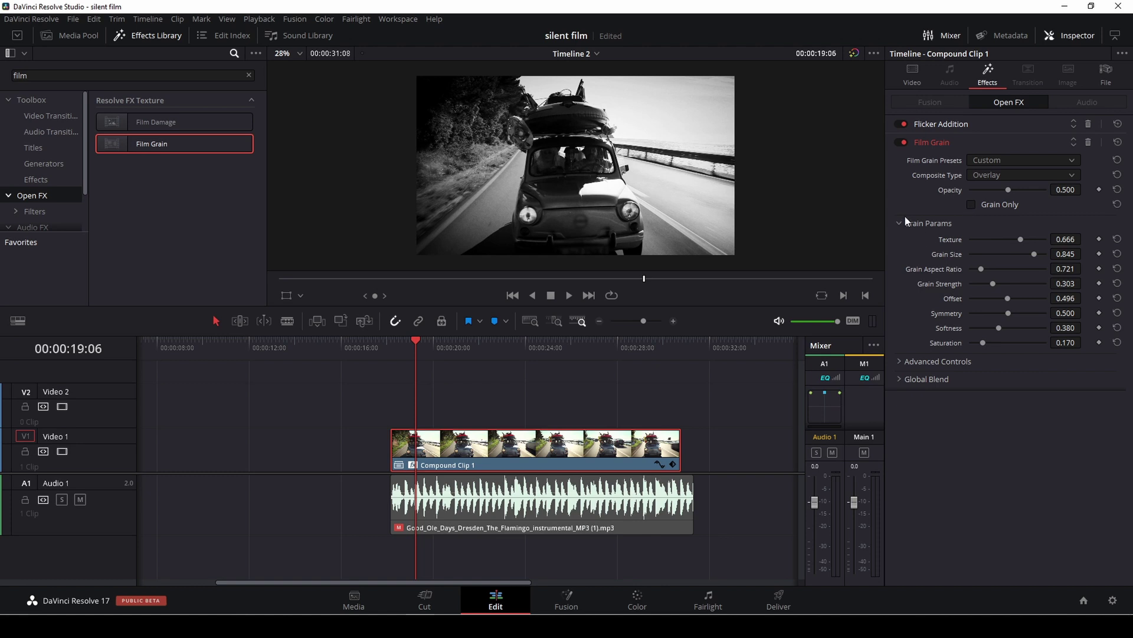
Play the clip briefly, enlarge the preview, and toggle the Film Grain effect off and on to compare the image
{"action": "key", "text": "space"}
{"action": "key", "text": "space"}
{"action": "scroll", "coordinate": [573, 193], "scroll_direction": "up", "scroll_amount": 4}
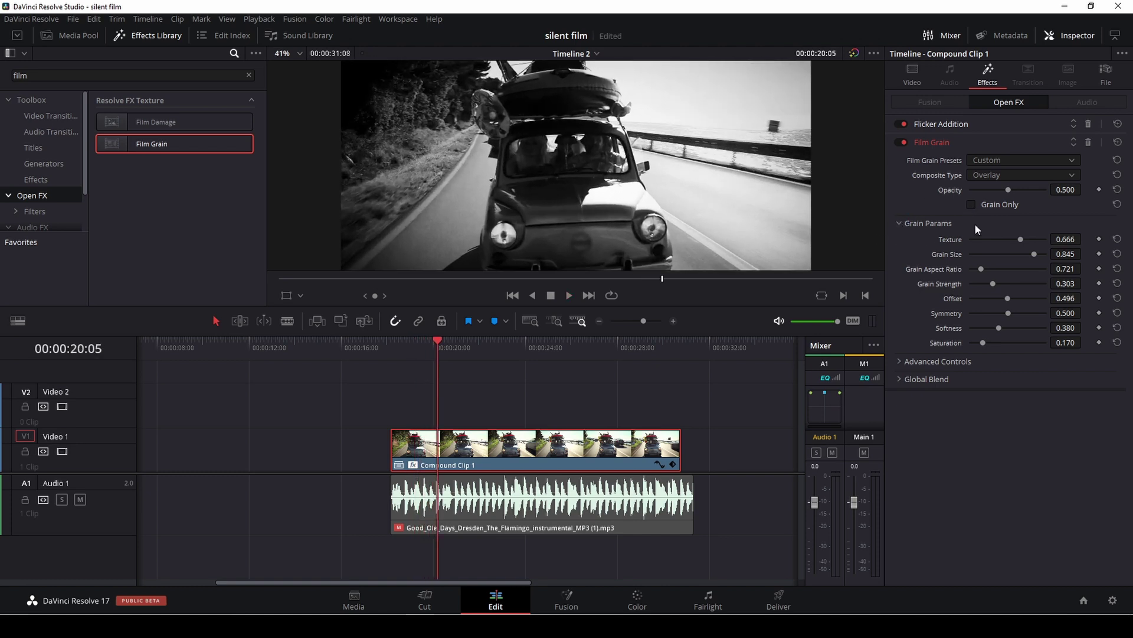
{"action": "left_click", "coordinate": [900, 142]}
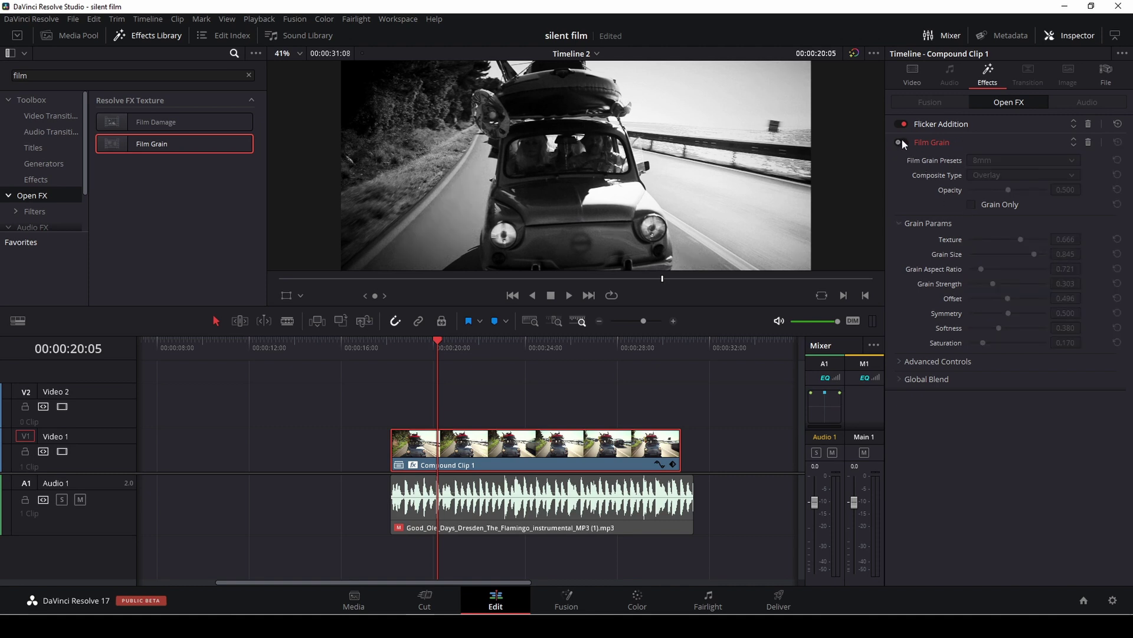
{"action": "left_click", "coordinate": [903, 140]}
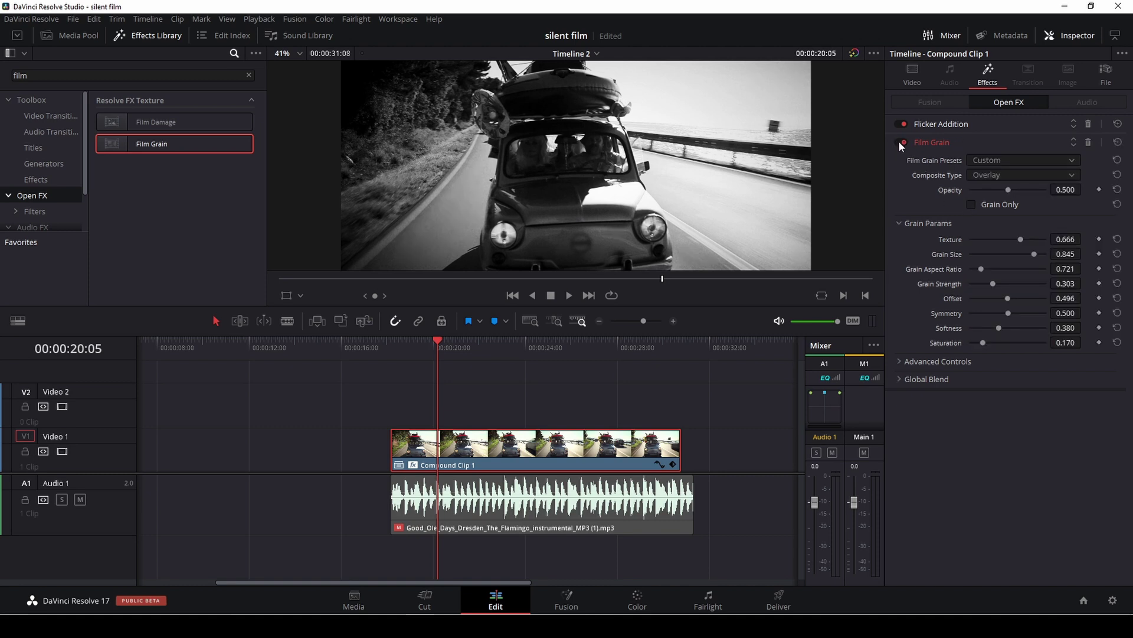
{"action": "left_click", "coordinate": [901, 141]}
Set the film grain's Texture to 0.287 and Grain Size to 0.984, and preview the clip
{"action": "left_click_drag", "start_coordinate": [1018, 237], "coordinate": [975, 240]}
{"action": "left_click_drag", "start_coordinate": [968, 238], "coordinate": [992, 239]}
{"action": "key", "text": "space"}
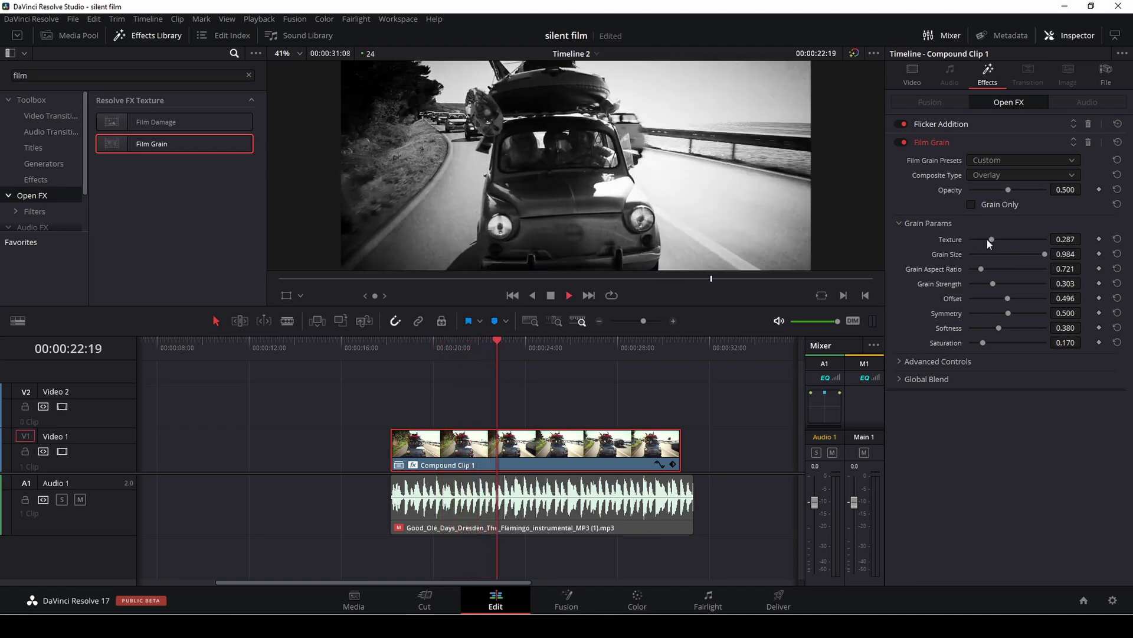
{"action": "key", "text": "space"}
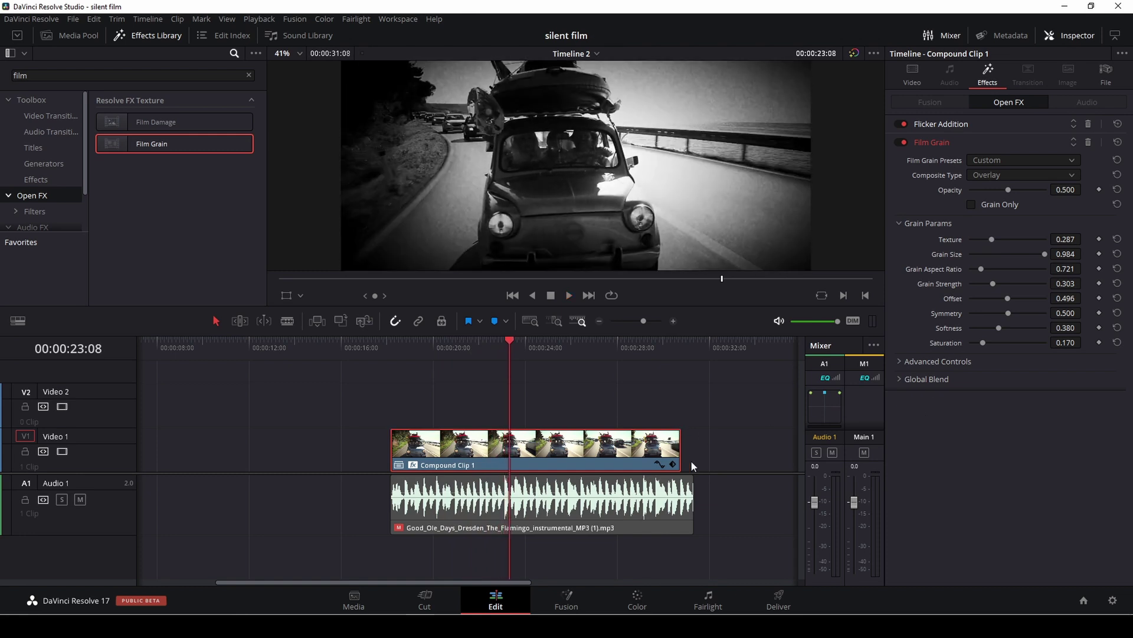
Move the playhead to 00:00:18:21 and soften the compound clip on the Color page with a blur Radius of 0.56
{"action": "left_click_drag", "start_coordinate": [506, 344], "coordinate": [408, 356]}
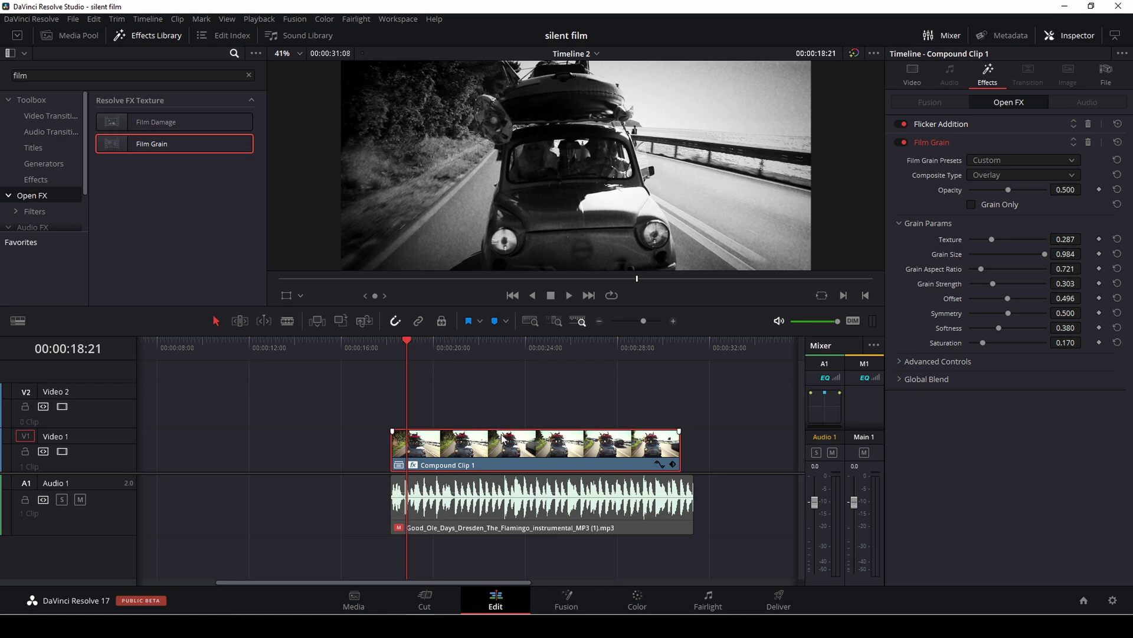
{"action": "left_click", "coordinate": [643, 605]}
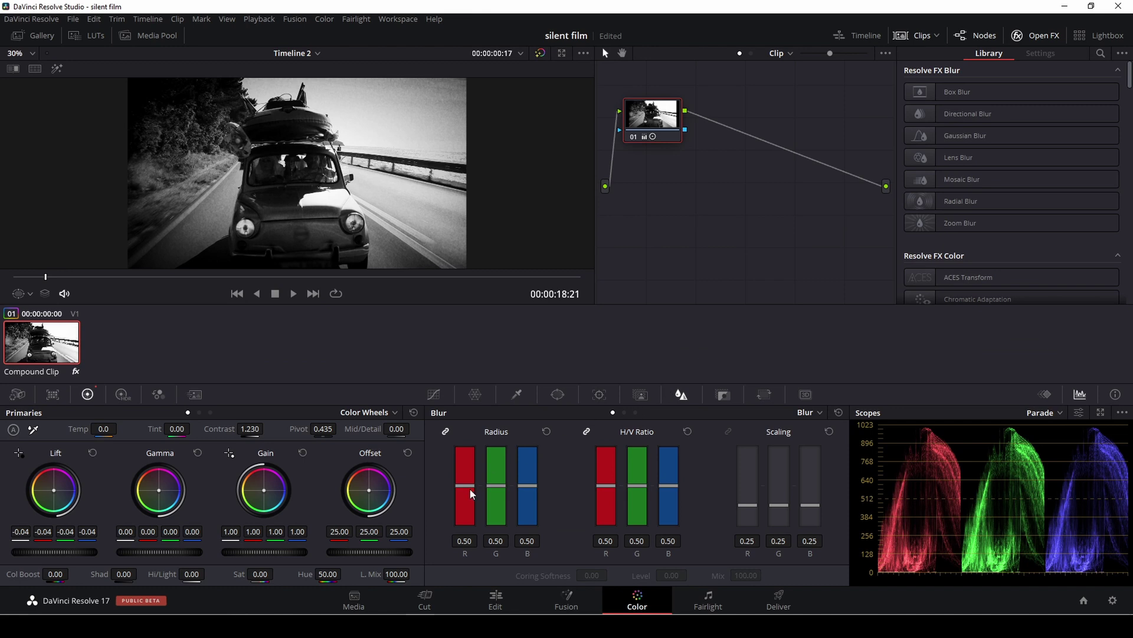
{"action": "scroll", "coordinate": [304, 209], "scroll_direction": "up", "scroll_amount": 4}
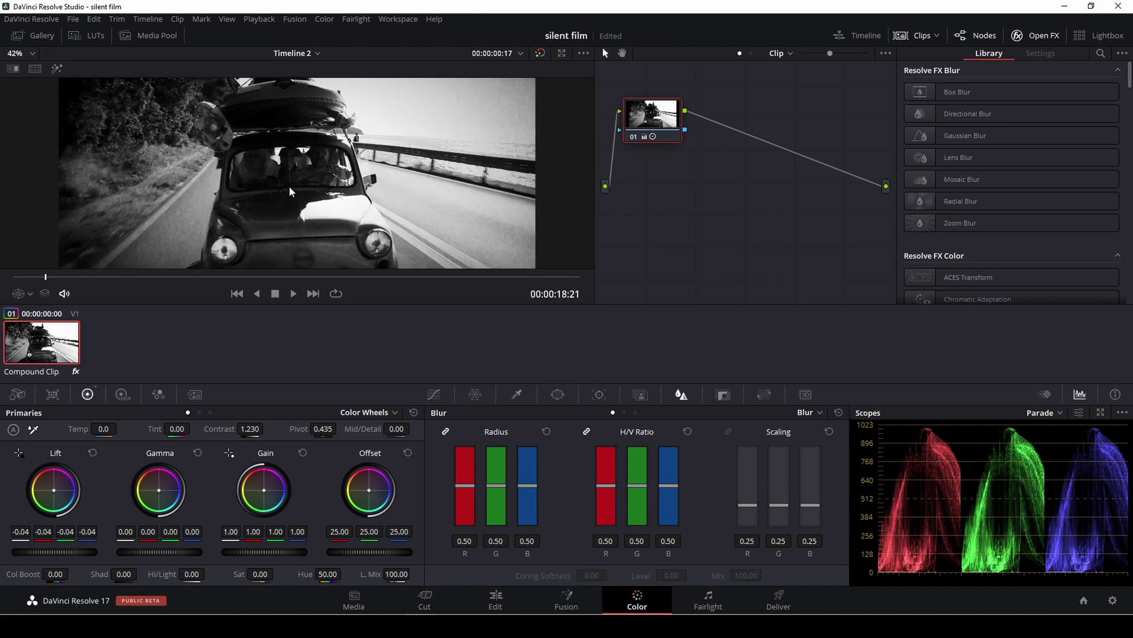
{"action": "mouse_move", "coordinate": [468, 492]}
{"action": "left_mouse_down"}
{"action": "mouse_move", "coordinate": [468, 514]}
{"action": "mouse_move", "coordinate": [468, 482]}
{"action": "left_mouse_up"}
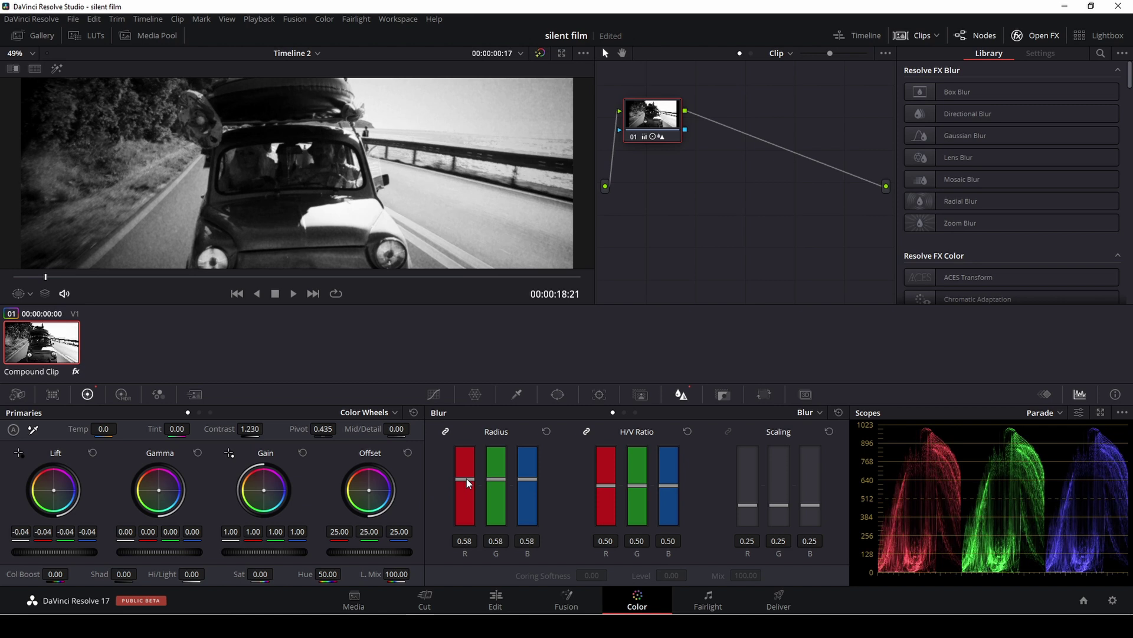
{"action": "left_click_drag", "start_coordinate": [467, 482], "coordinate": [468, 485]}
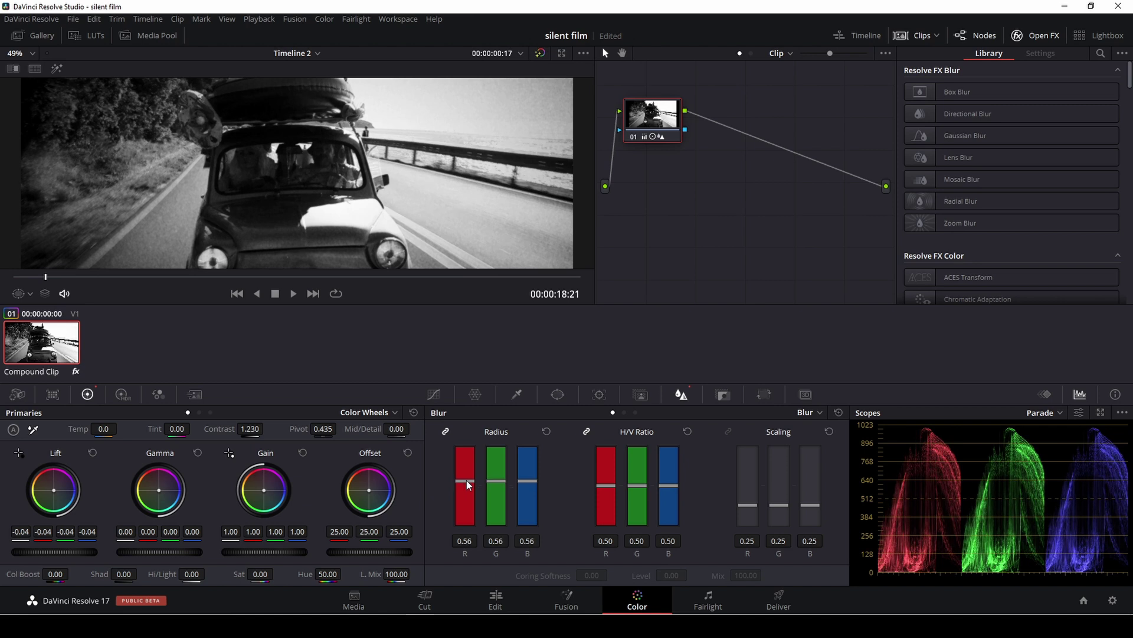
Bypass and restore the color grade to compare the image before and after, and play the clip
{"action": "left_click", "coordinate": [542, 53]}
{"action": "left_click", "coordinate": [542, 53]}
{"action": "left_click", "coordinate": [542, 53]}
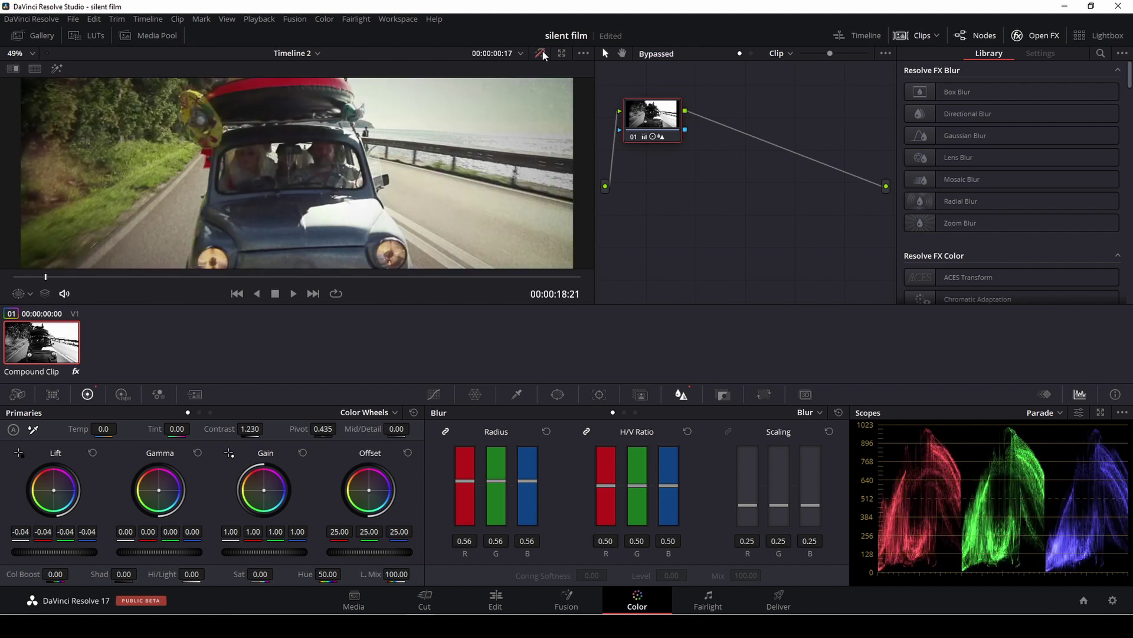
{"action": "left_click", "coordinate": [542, 53]}
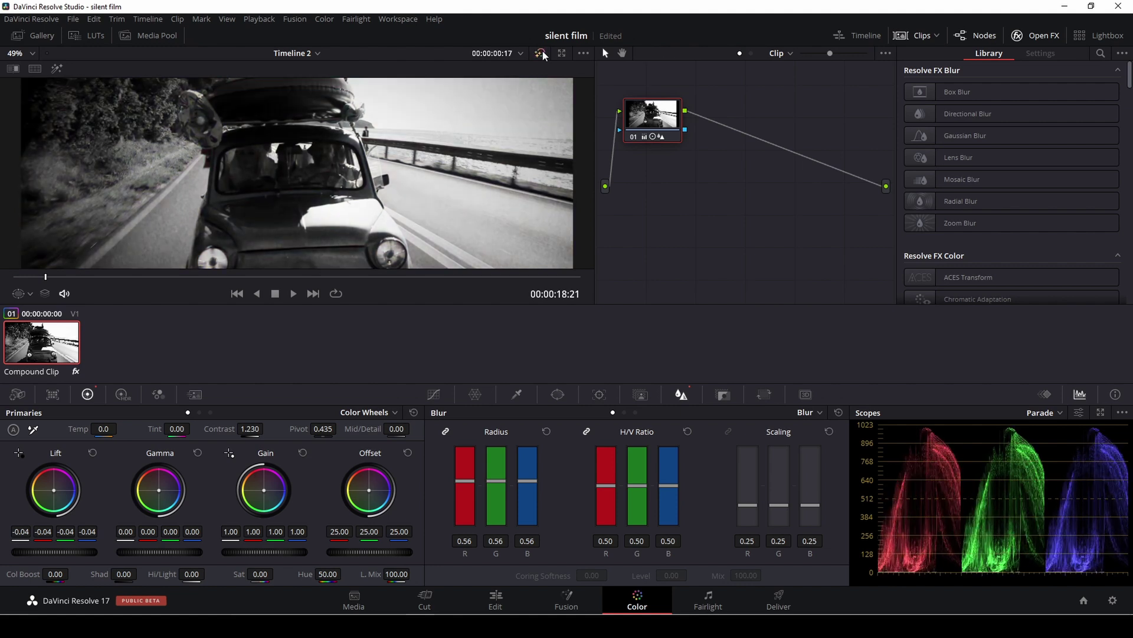
{"action": "key", "text": "space"}
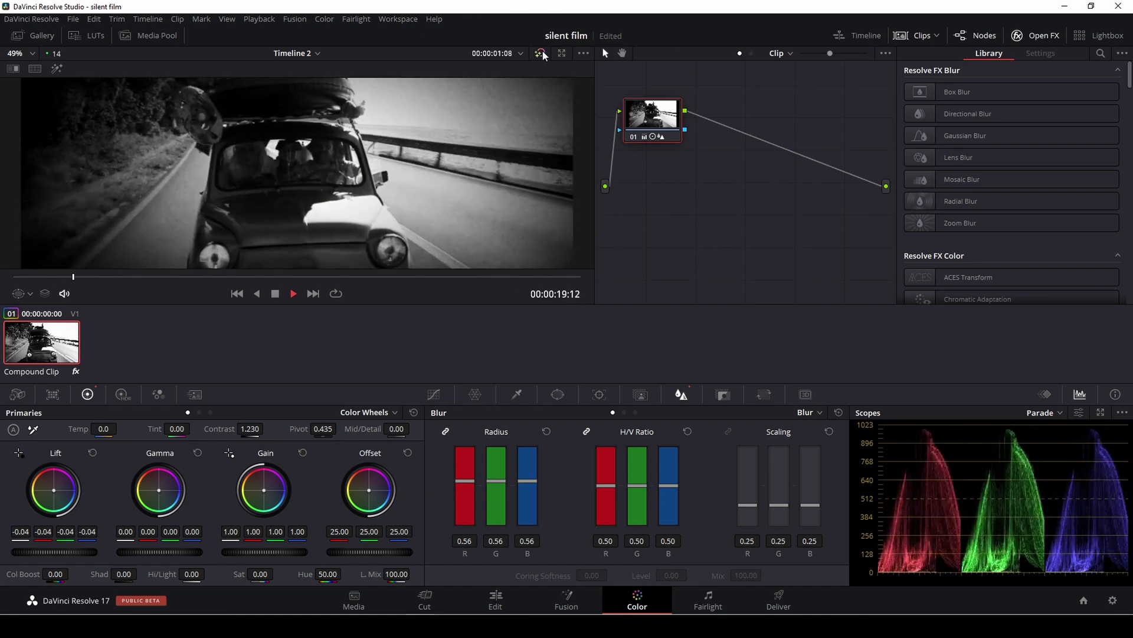
Return to the Edit page, move the playhead to the start of the compound clip, and fit the whole frame in the preview
{"action": "left_click", "coordinate": [496, 599]}
{"action": "left_click_drag", "start_coordinate": [434, 342], "coordinate": [402, 348]}
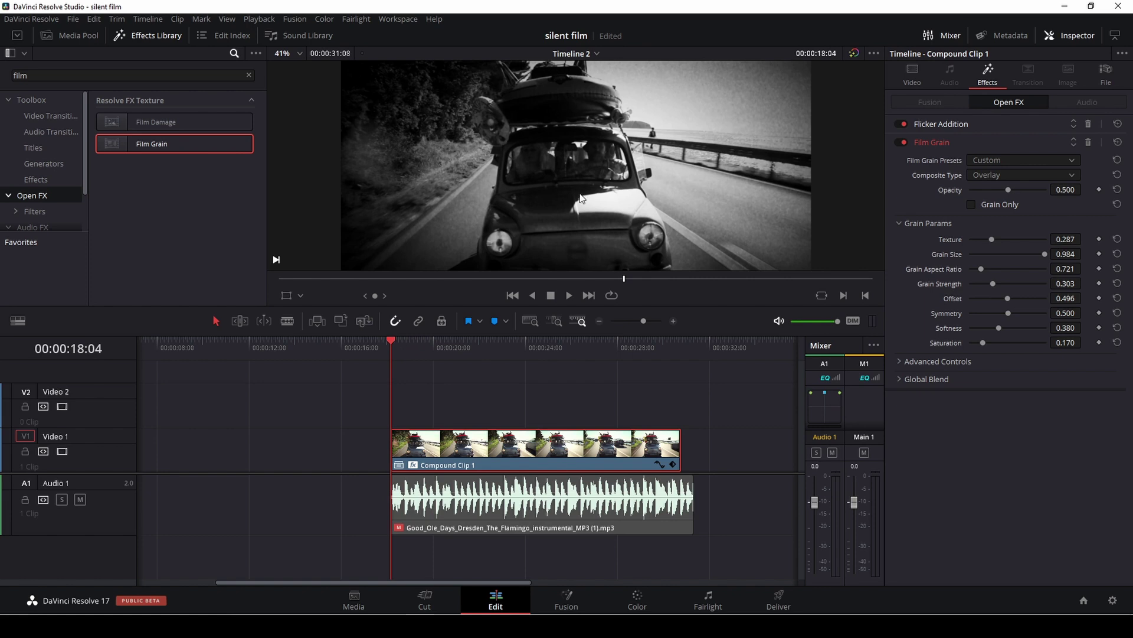
{"action": "scroll", "coordinate": [580, 194], "scroll_direction": "down", "scroll_amount": 2}
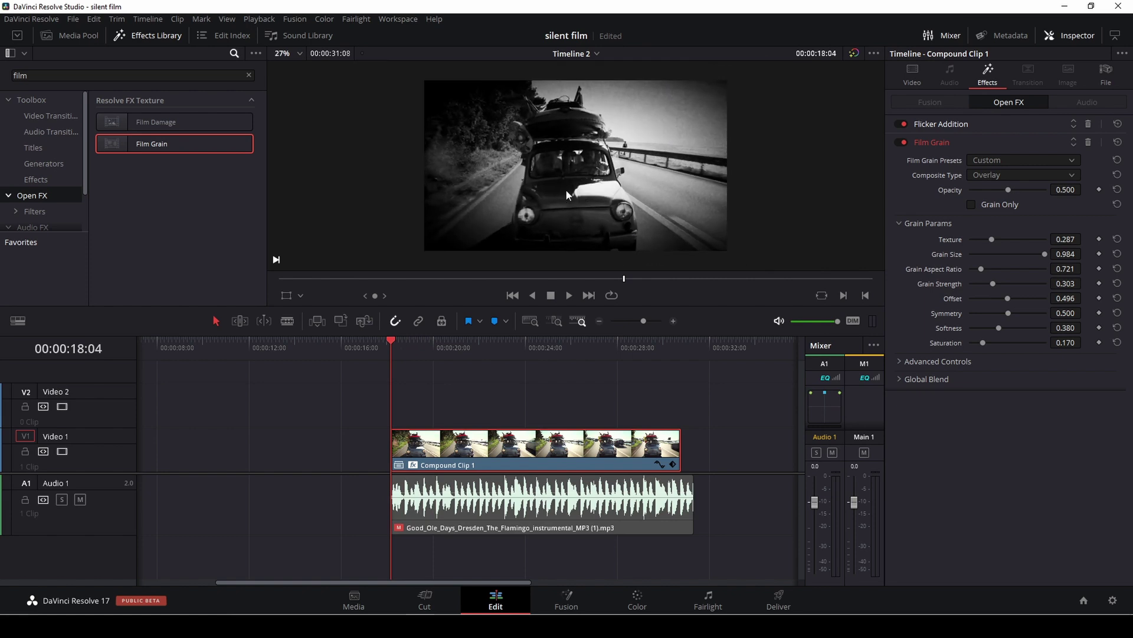
{"action": "scroll", "coordinate": [566, 189], "scroll_direction": "up", "scroll_amount": 1}
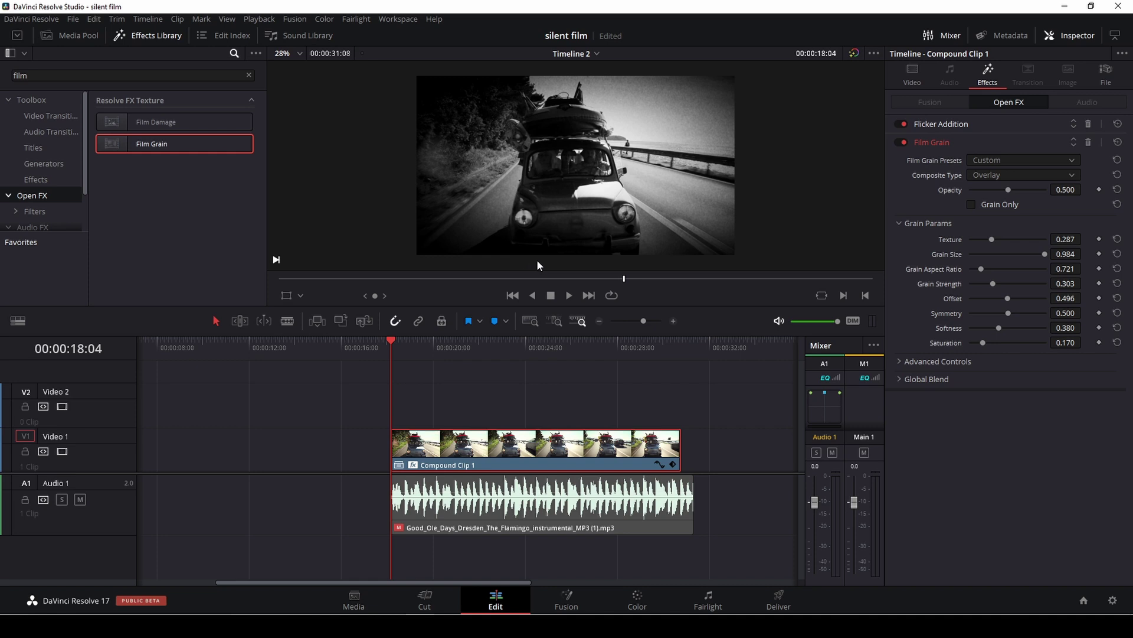
Apply 1.33 output blanking to the timeline and play the clip to preview the narrower frame
{"action": "left_click", "coordinate": [151, 19]}
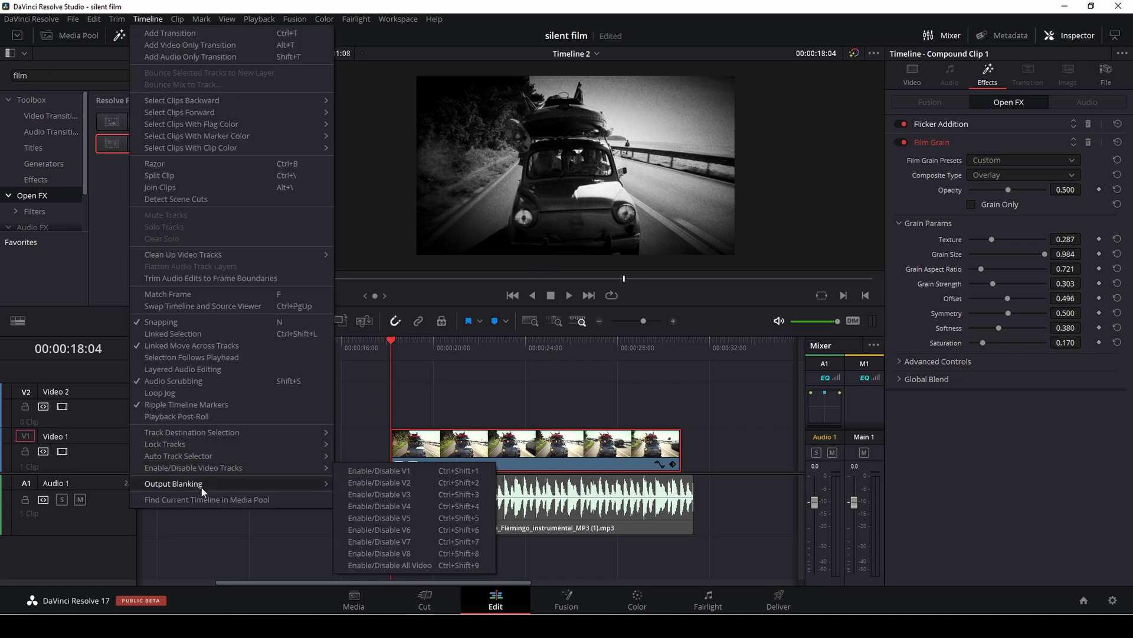
{"action": "mouse_move", "coordinate": [201, 483]}
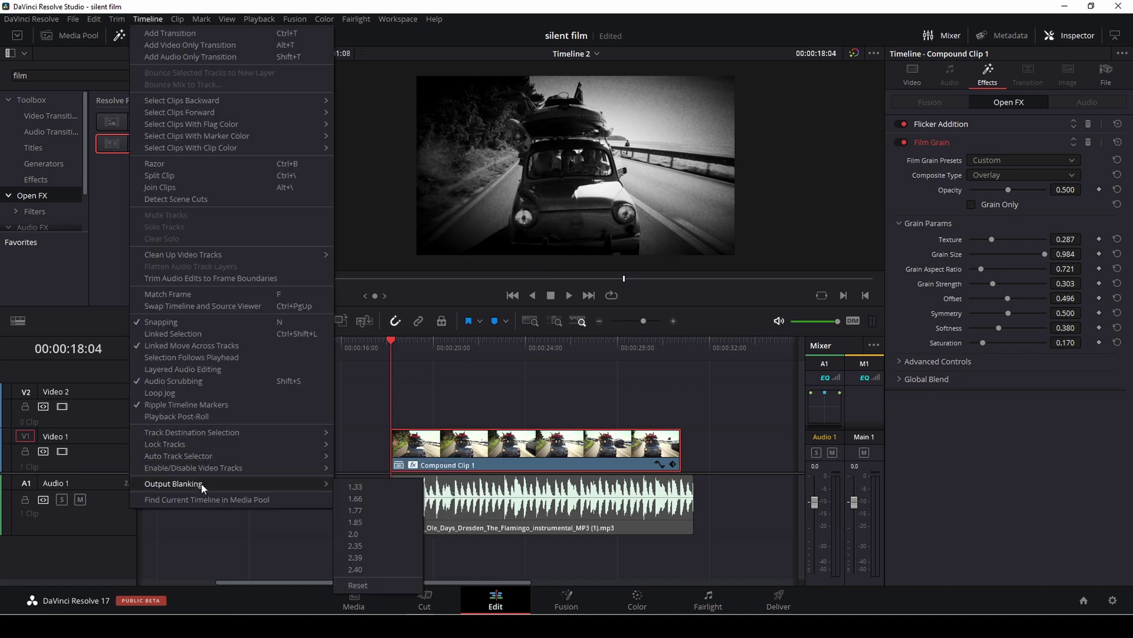
{"action": "left_click", "coordinate": [365, 487]}
{"action": "key", "text": "space"}
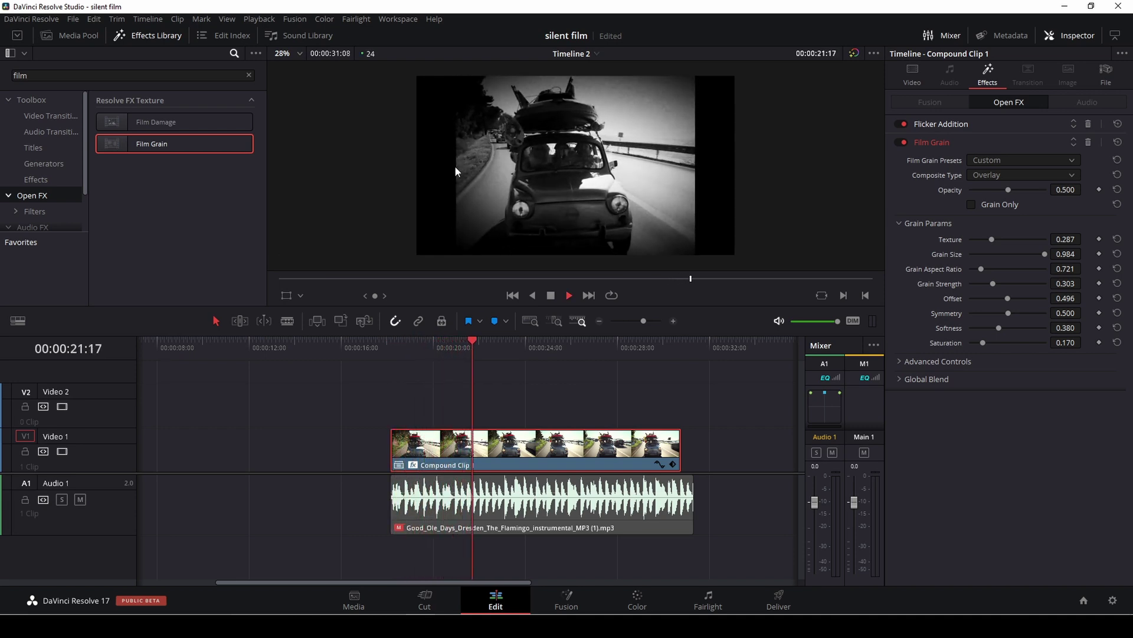
{"action": "key", "text": "space"}
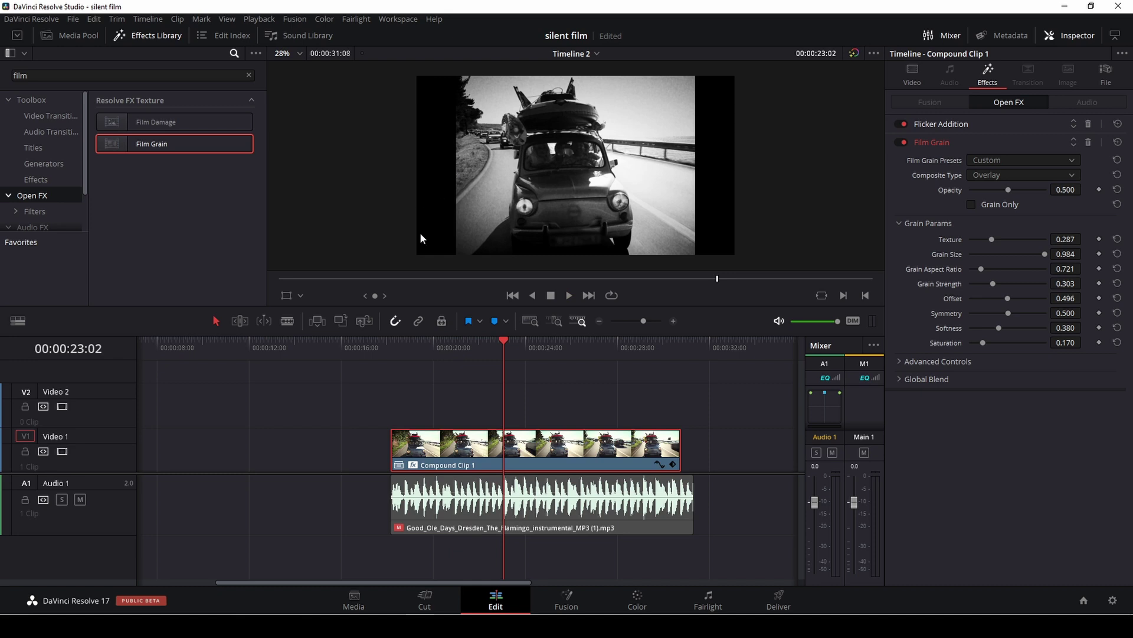
Move the playhead back to 00:00:18:21 and reset the timeline's output blanking
{"action": "left_click", "coordinate": [407, 362]}
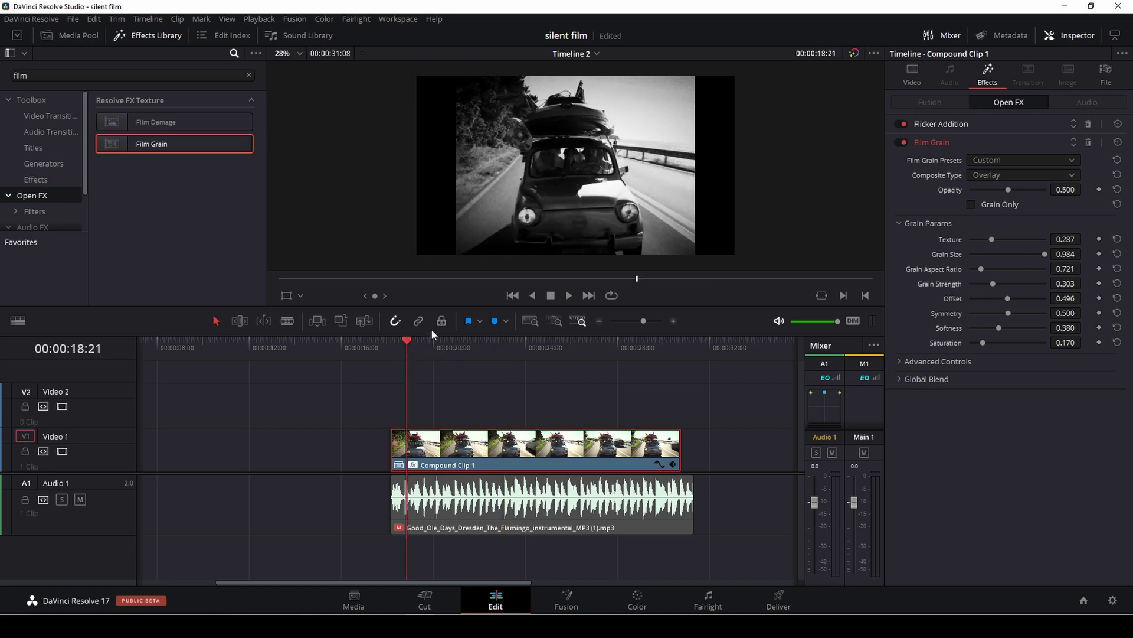
{"action": "left_click", "coordinate": [151, 19]}
{"action": "mouse_move", "coordinate": [191, 487]}
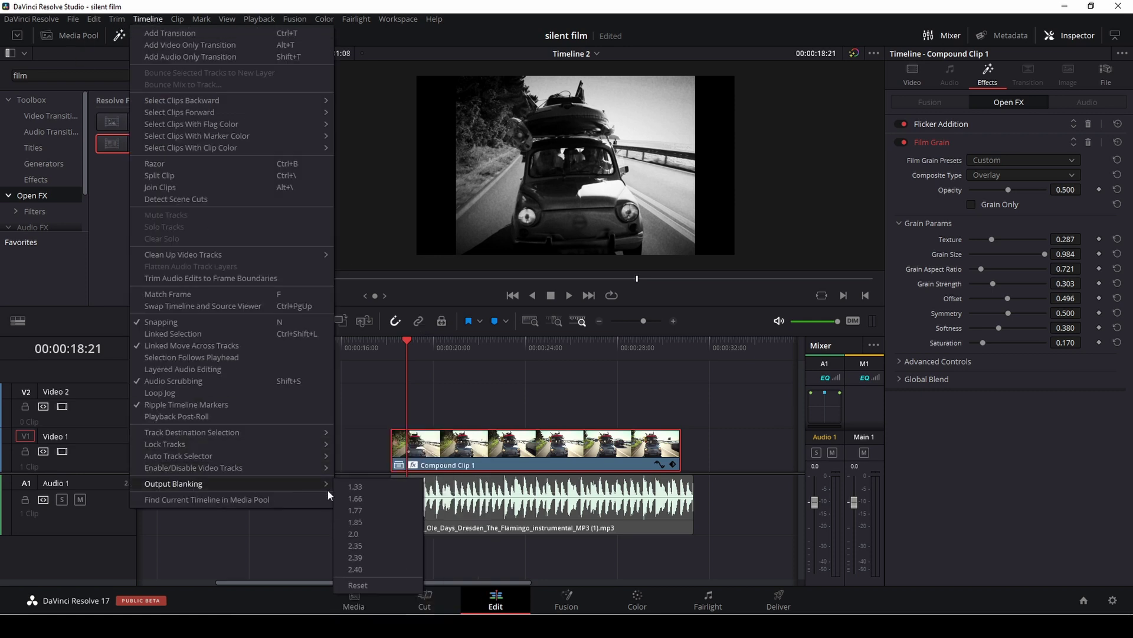
{"action": "left_click", "coordinate": [377, 583]}
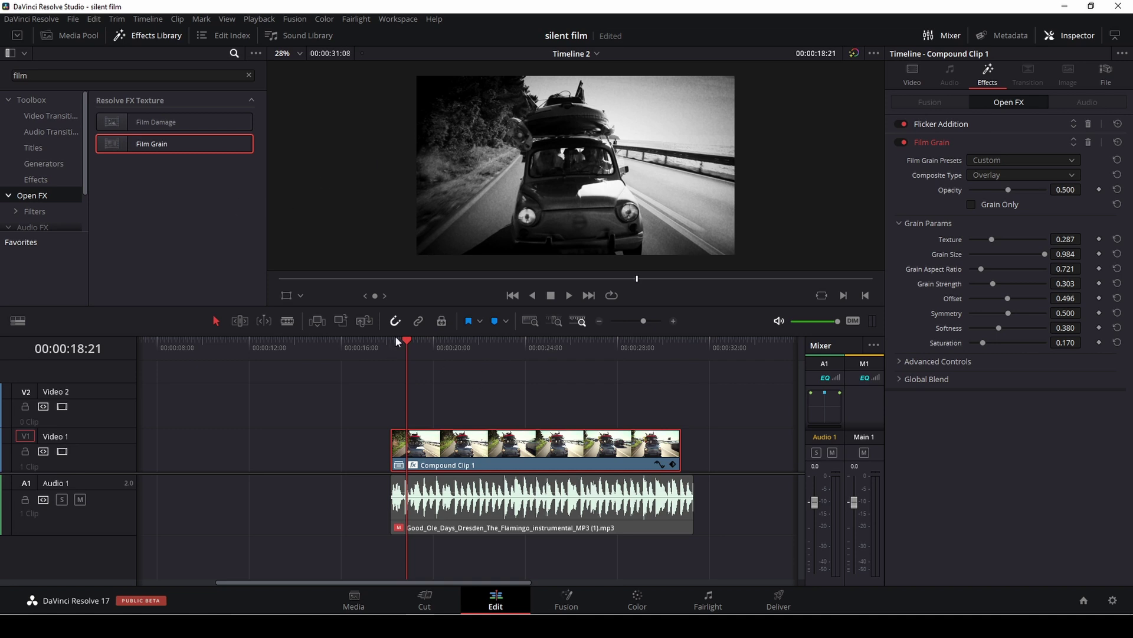
Crop the compound clip's left and right sides by 307.800 each with a crop Softness of 35.880, and play it back
{"action": "left_click_drag", "start_coordinate": [406, 345], "coordinate": [413, 349]}
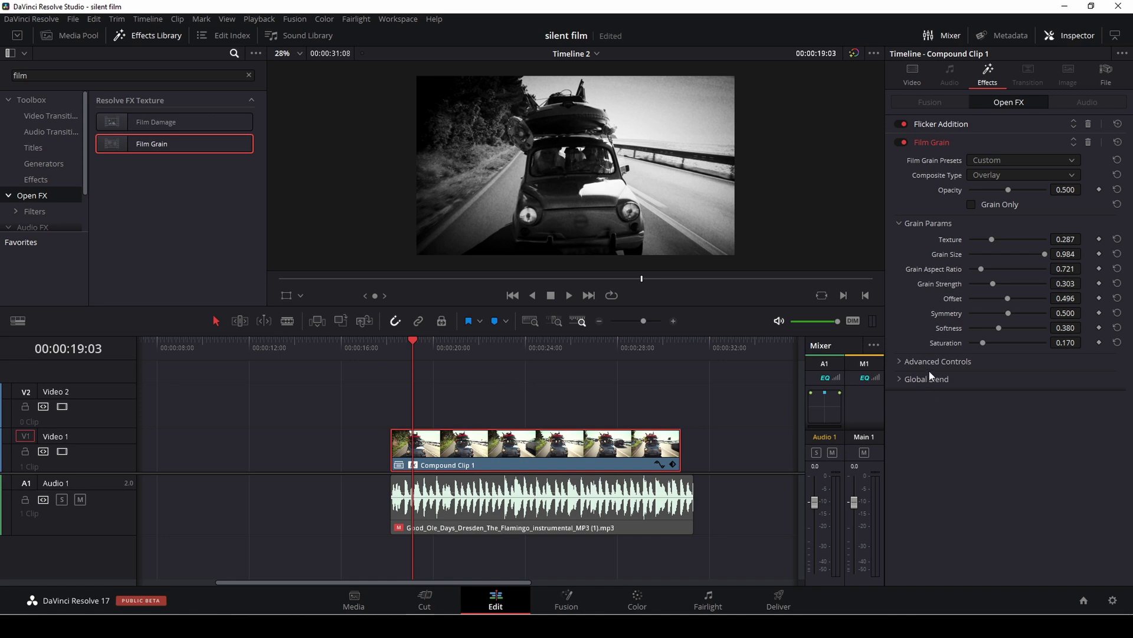
{"action": "left_click", "coordinate": [912, 82]}
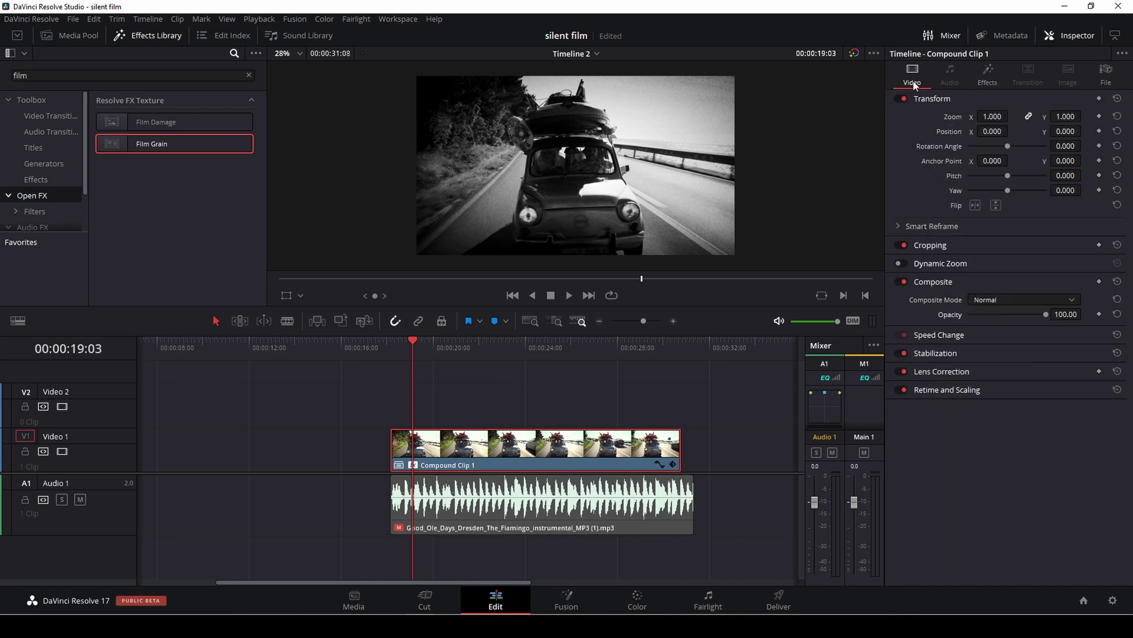
{"action": "left_click", "coordinate": [982, 250]}
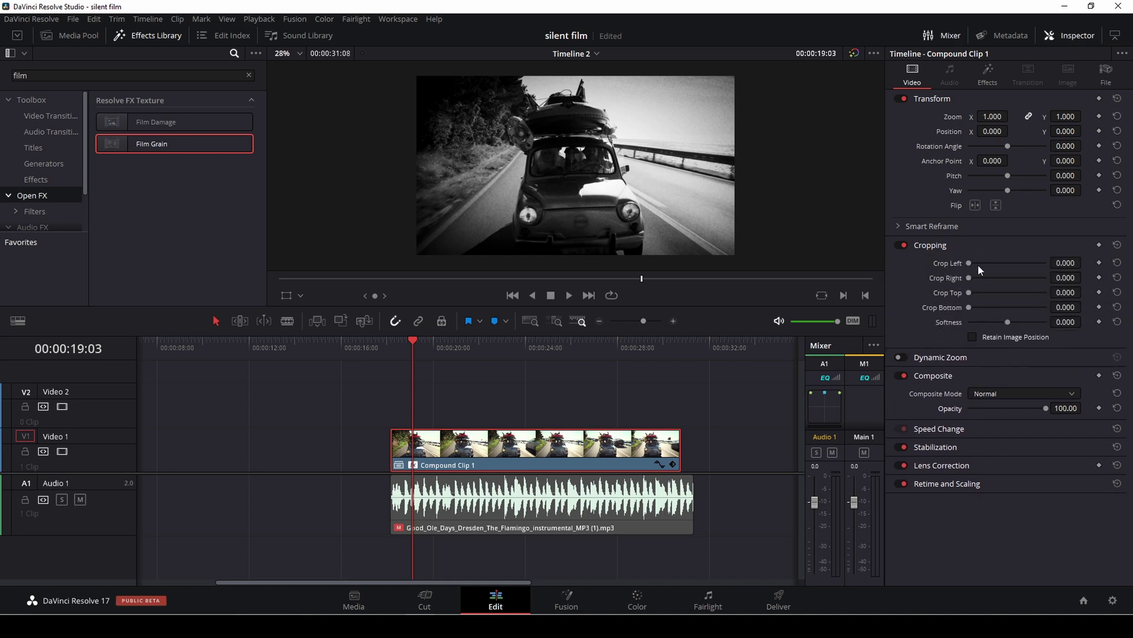
{"action": "mouse_move", "coordinate": [970, 263]}
{"action": "left_mouse_down"}
{"action": "mouse_move", "coordinate": [981, 292]}
{"action": "mouse_move", "coordinate": [981, 278]}
{"action": "left_mouse_up"}
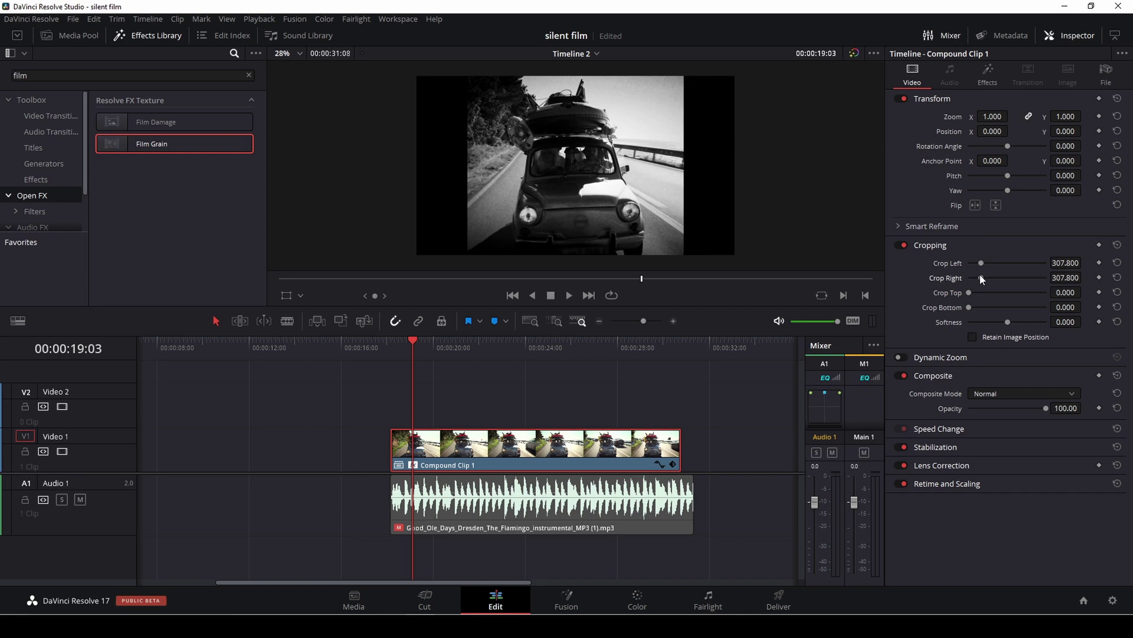
{"action": "left_click_drag", "start_coordinate": [1008, 321], "coordinate": [1021, 322]}
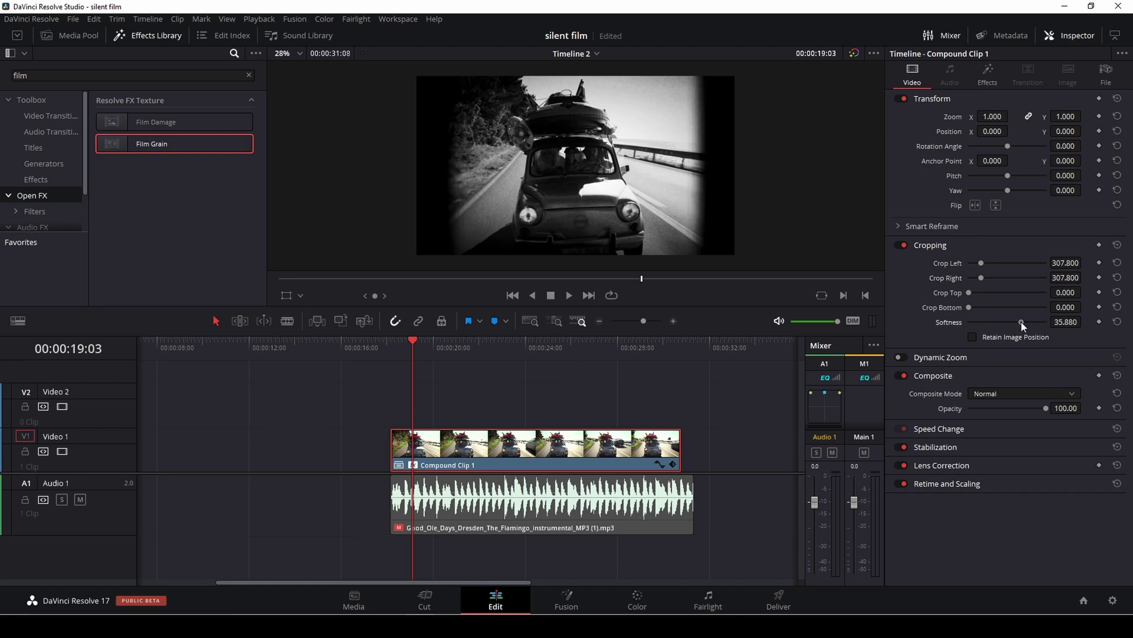
{"action": "key", "text": "space"}
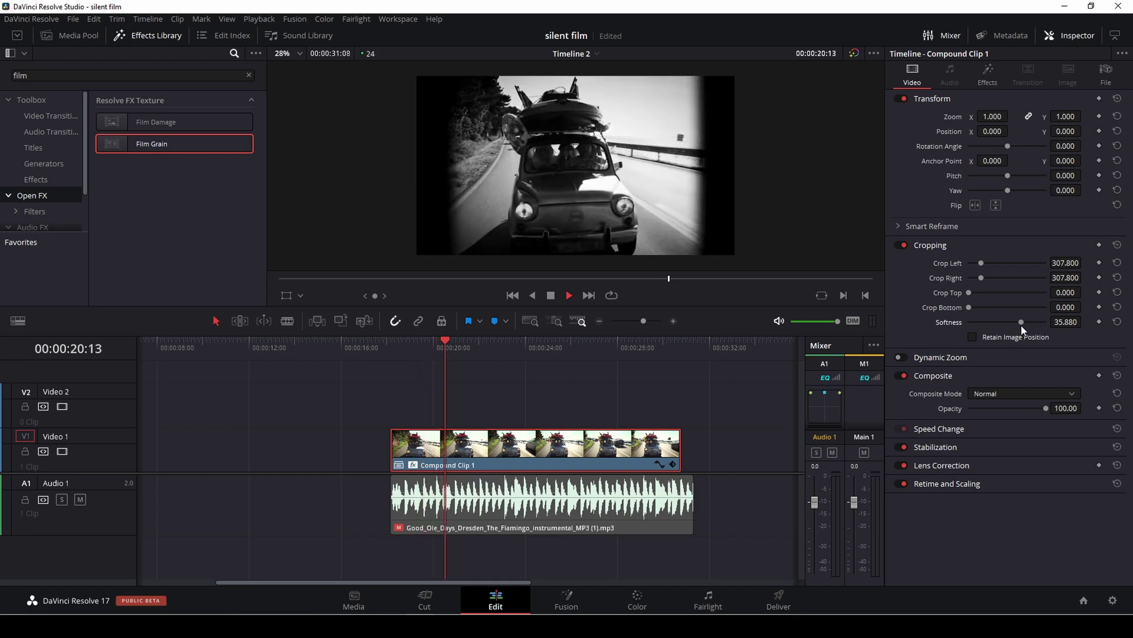
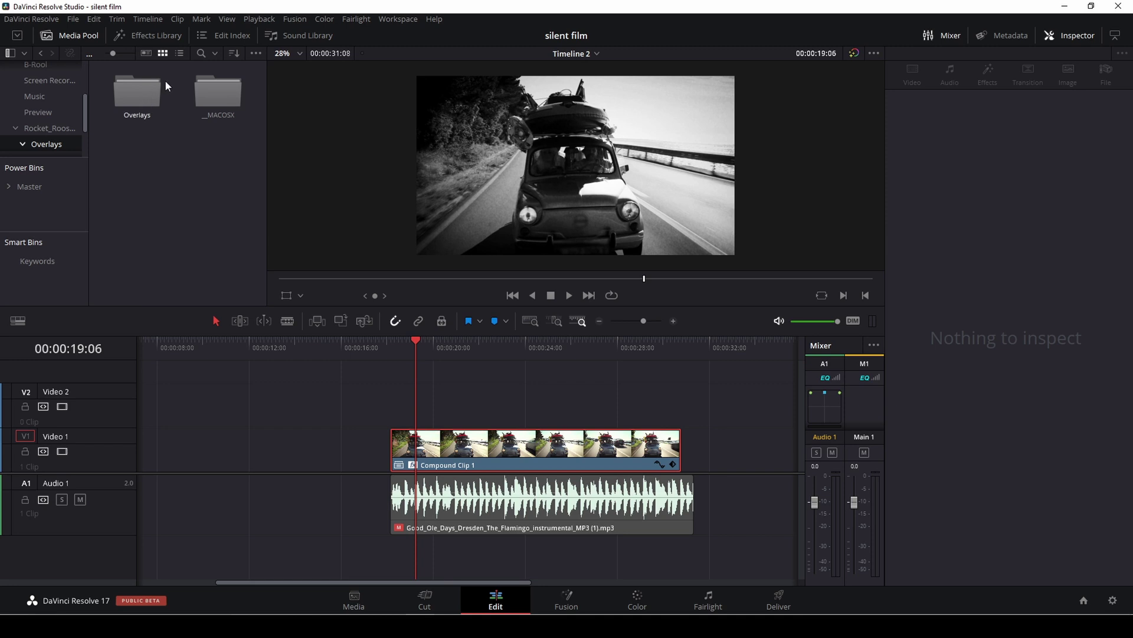
Place the 4x3 Rounded.png overlay on Video 2 across the whole compound clip, play it back, and return the playhead to 00:00:19:12
{"action": "double_click", "coordinate": [135, 91]}
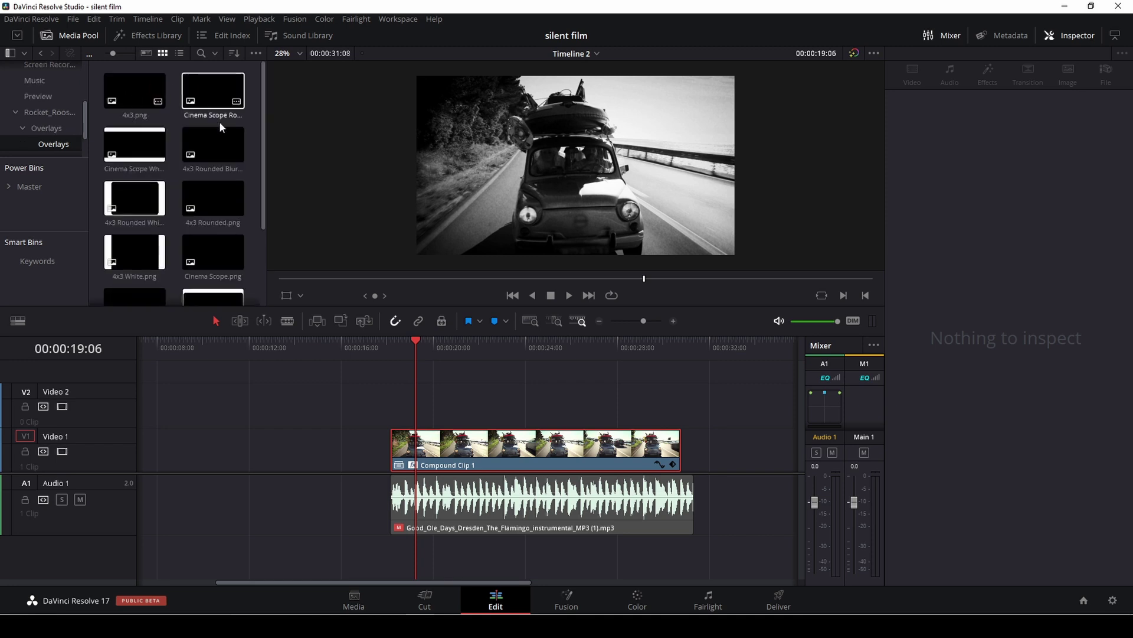
{"action": "left_click", "coordinate": [209, 194]}
{"action": "left_click_drag", "start_coordinate": [209, 193], "coordinate": [682, 400]}
{"action": "left_click_drag", "start_coordinate": [416, 341], "coordinate": [500, 355]}
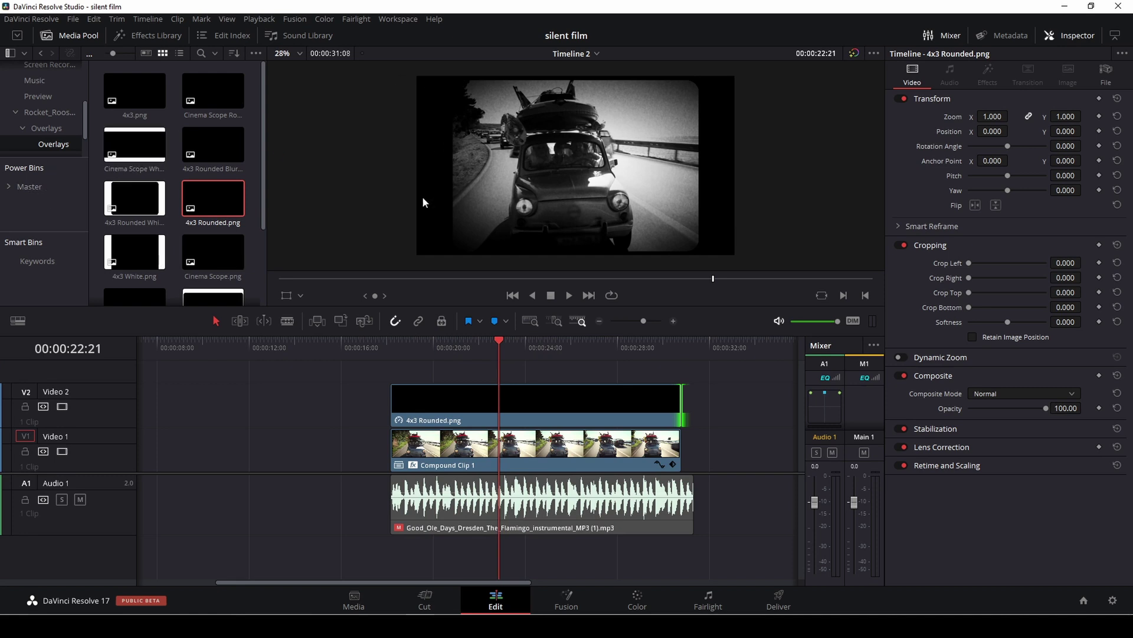
{"action": "key", "text": "space"}
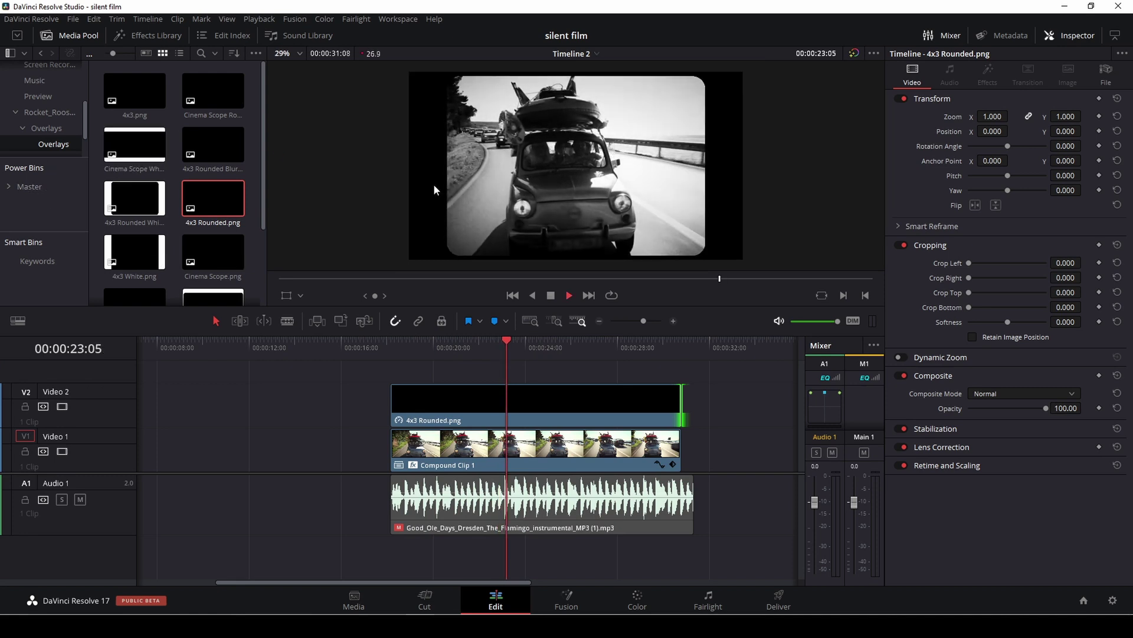
{"action": "key", "text": "space"}
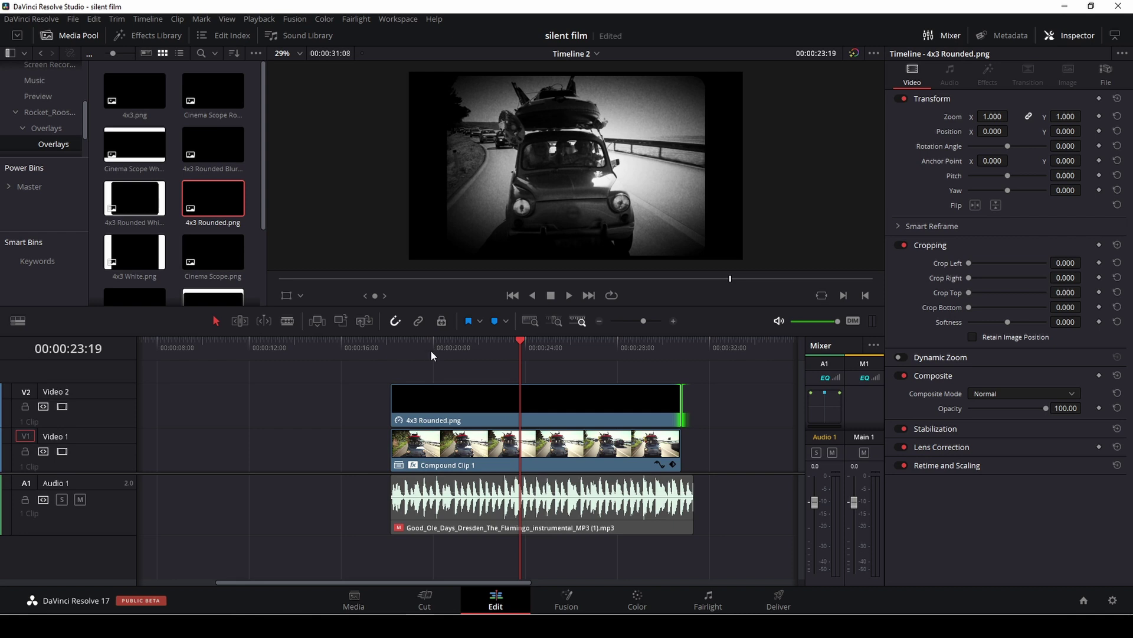
{"action": "left_click", "coordinate": [422, 346]}
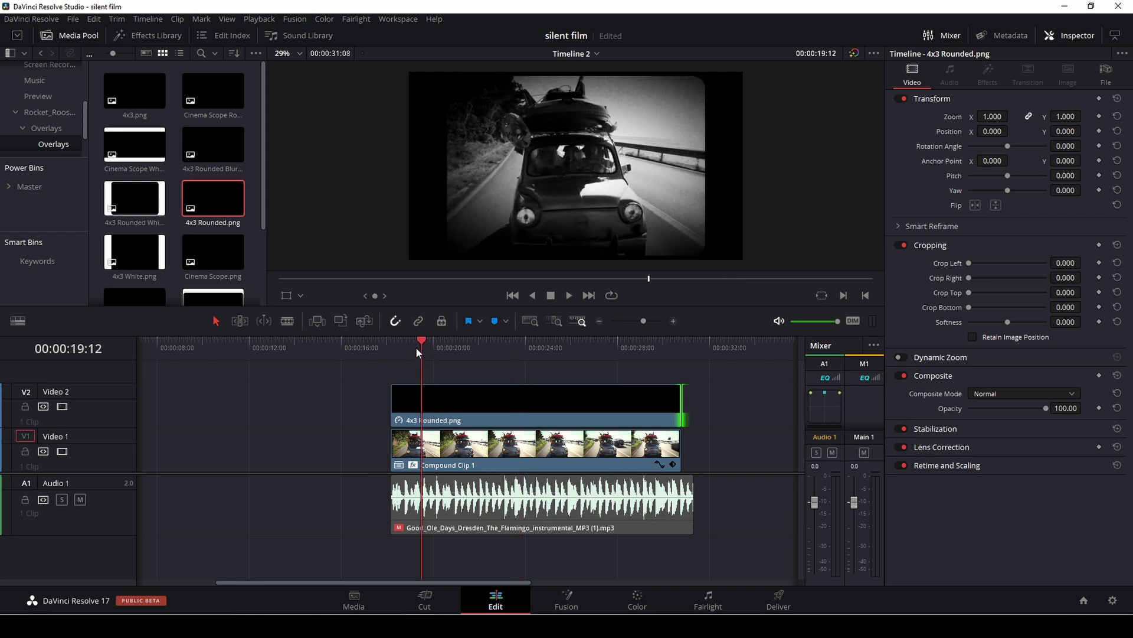
Find RR Scratch Overlay_5.mov in the Rocket_Roos... bin and add it to a new video track above the 4x3 Rounded.png overlay
{"action": "left_click", "coordinate": [47, 127]}
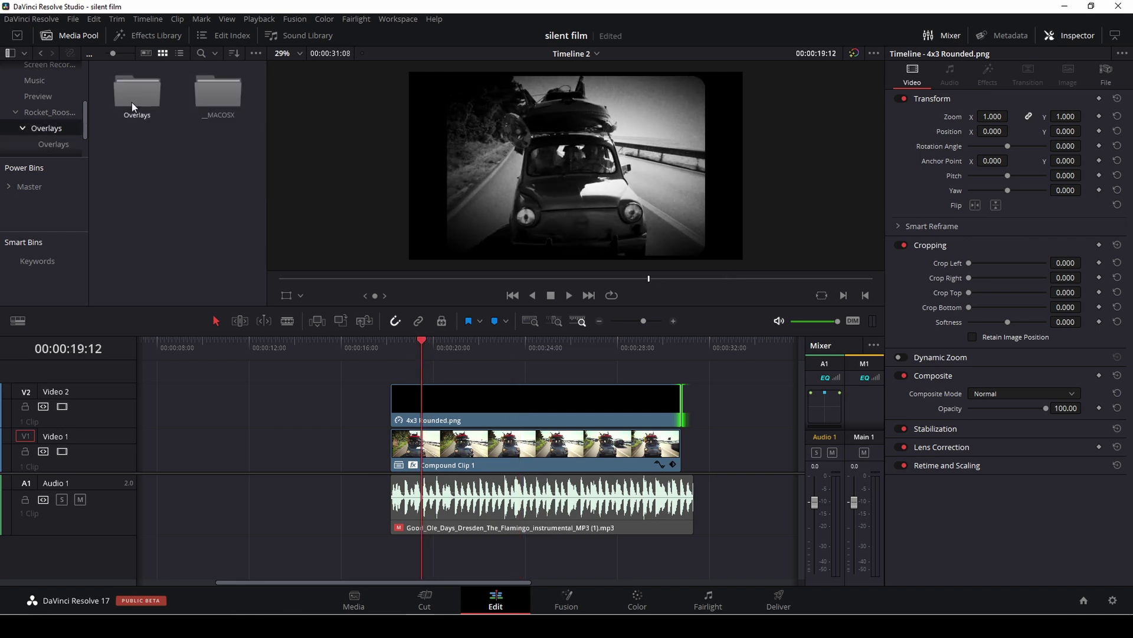
{"action": "left_click", "coordinate": [24, 52]}
{"action": "left_click", "coordinate": [54, 144]}
{"action": "left_click", "coordinate": [53, 144]}
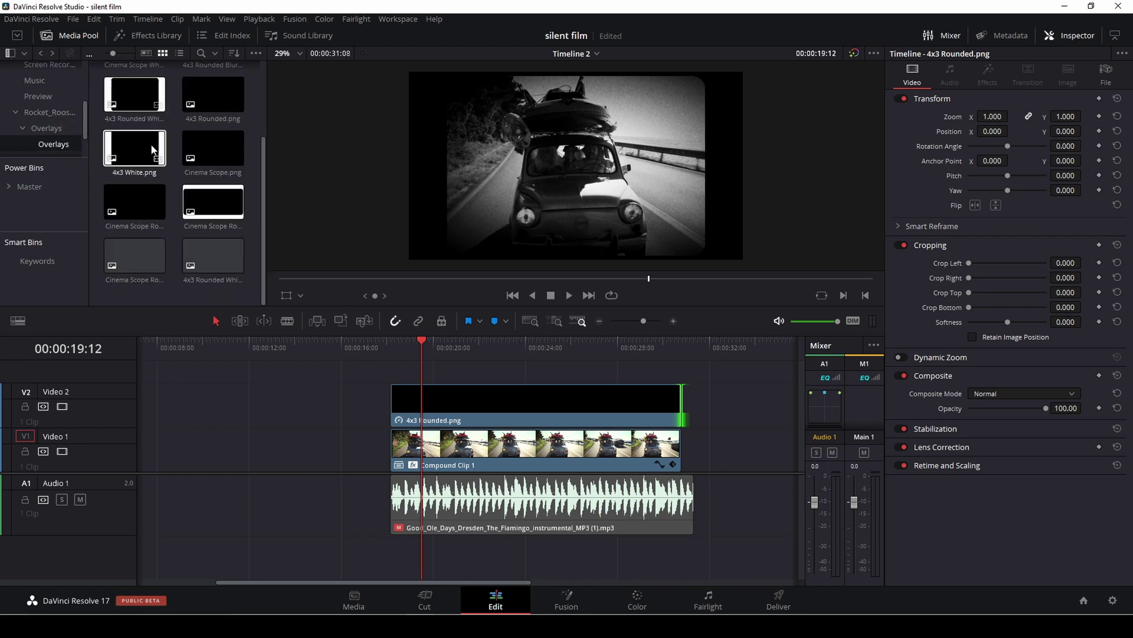
{"action": "scroll", "coordinate": [47, 135], "scroll_direction": "up", "scroll_amount": 2}
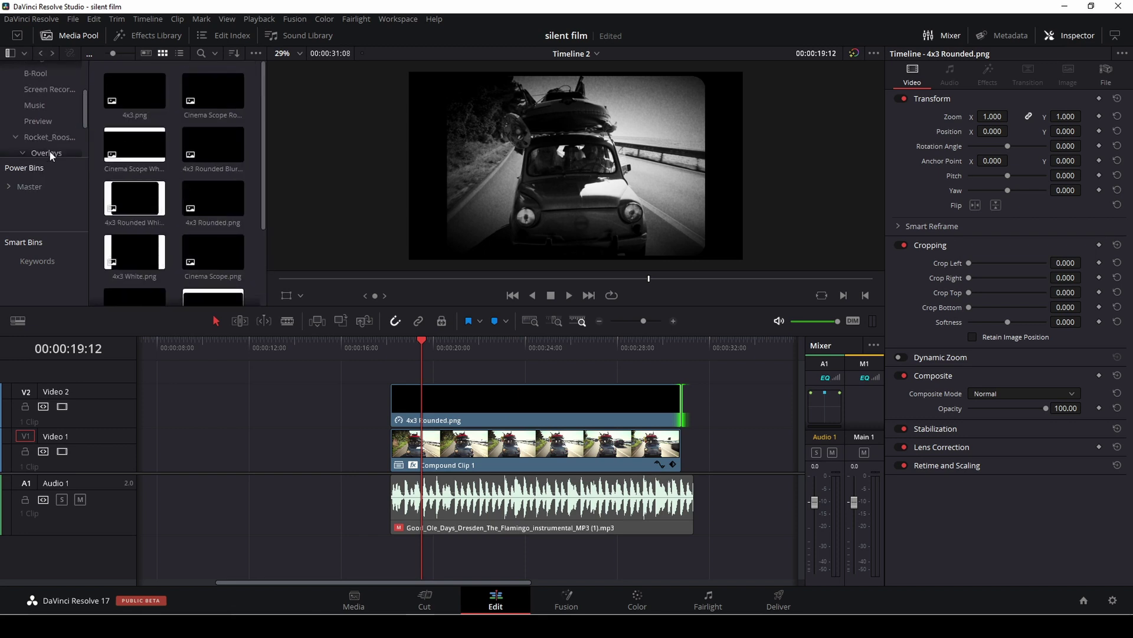
{"action": "left_click", "coordinate": [52, 137]}
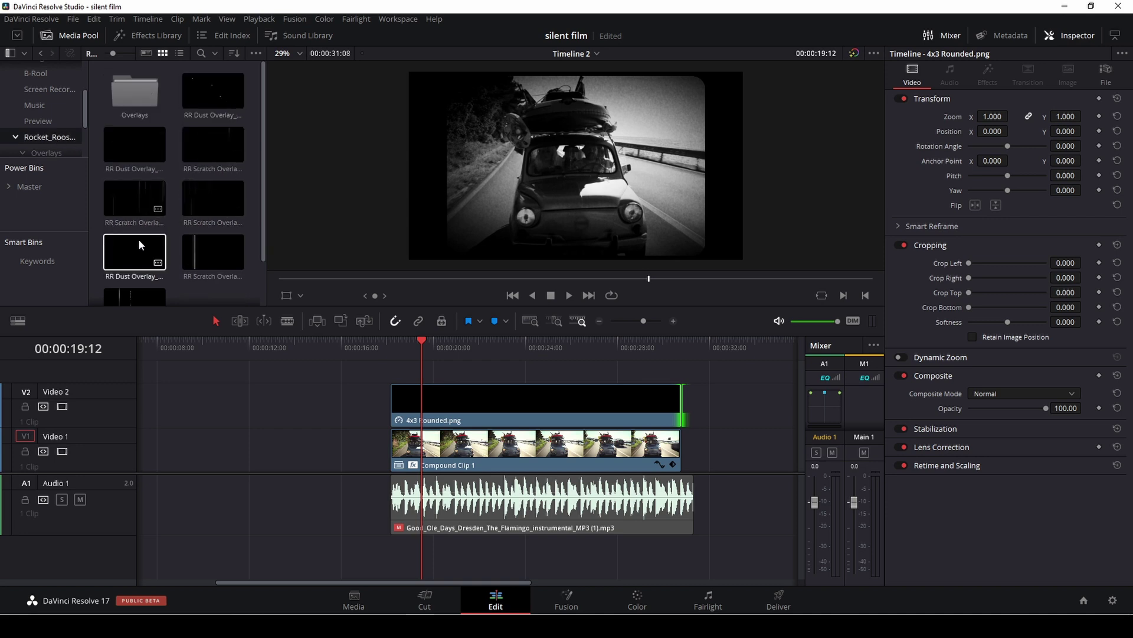
{"action": "scroll", "coordinate": [138, 255], "scroll_direction": "down", "scroll_amount": 1}
{"action": "left_click_drag", "start_coordinate": [141, 273], "coordinate": [427, 372]}
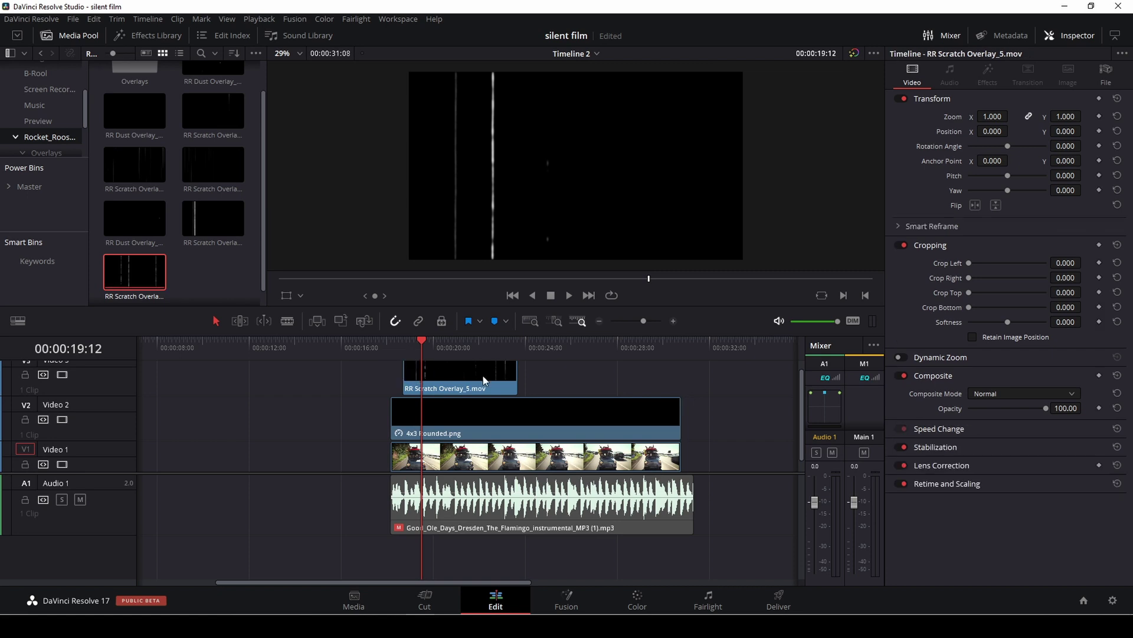
Swap the overlays so 4x3 Rounded.png is on Video 3 and the scratch clip is on Video 2, both starting with the compound clip
{"action": "left_click_drag", "start_coordinate": [510, 390], "coordinate": [383, 400]}
{"action": "left_click_drag", "start_coordinate": [495, 429], "coordinate": [495, 384]}
{"action": "left_click_drag", "start_coordinate": [366, 385], "coordinate": [448, 429]}
{"action": "left_click", "coordinate": [503, 429]}
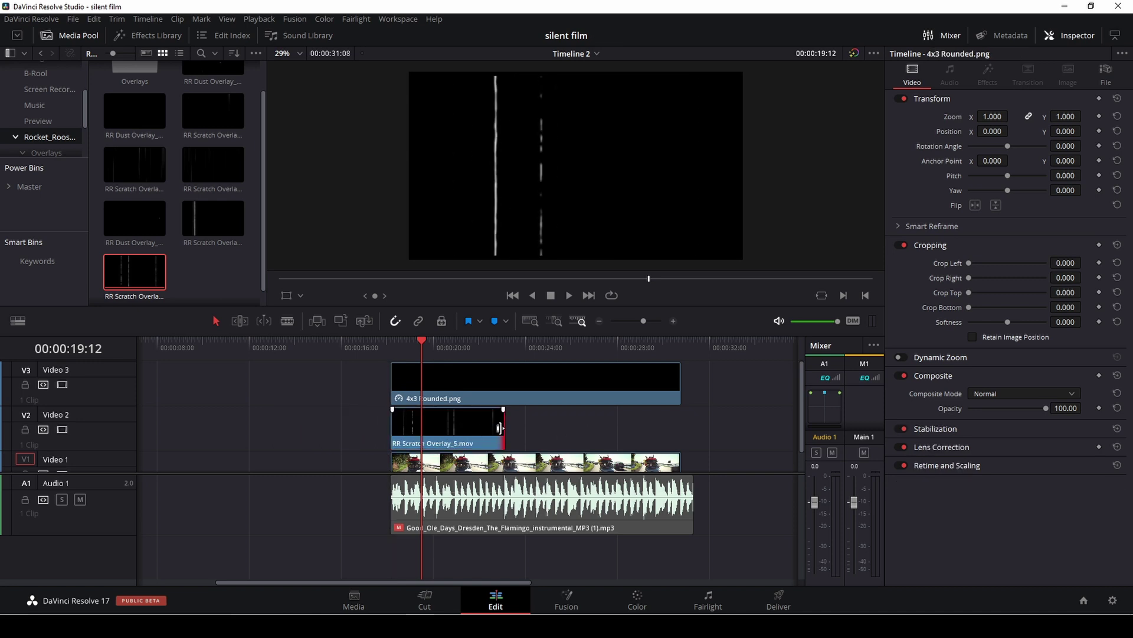
Set the scratch overlay's composite mode to Screen and its opacity to 32.06, and save the project
{"action": "left_click", "coordinate": [474, 429]}
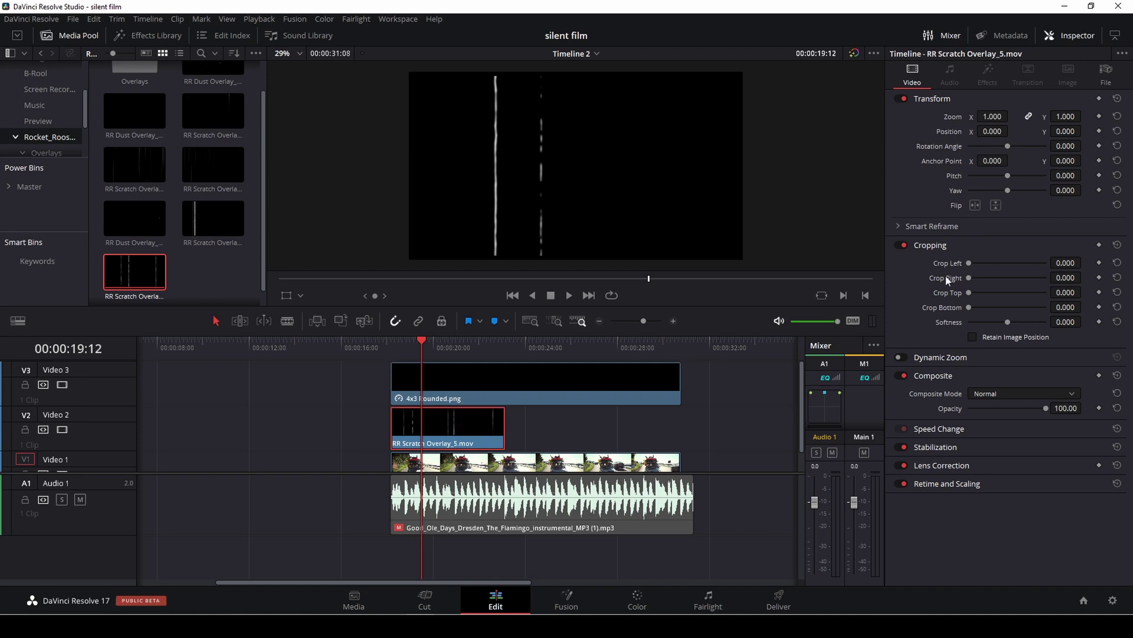
{"action": "left_click", "coordinate": [1034, 395]}
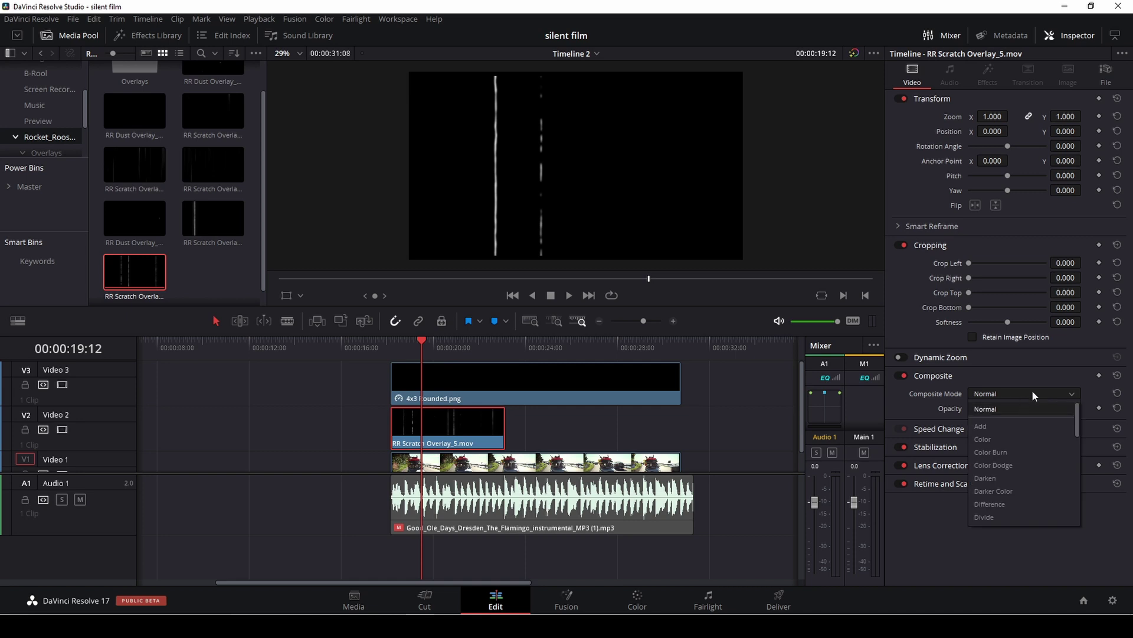
{"action": "scroll", "coordinate": [1045, 498], "scroll_direction": "down", "scroll_amount": 4}
{"action": "scroll", "coordinate": [1044, 501], "scroll_direction": "down", "scroll_amount": 2}
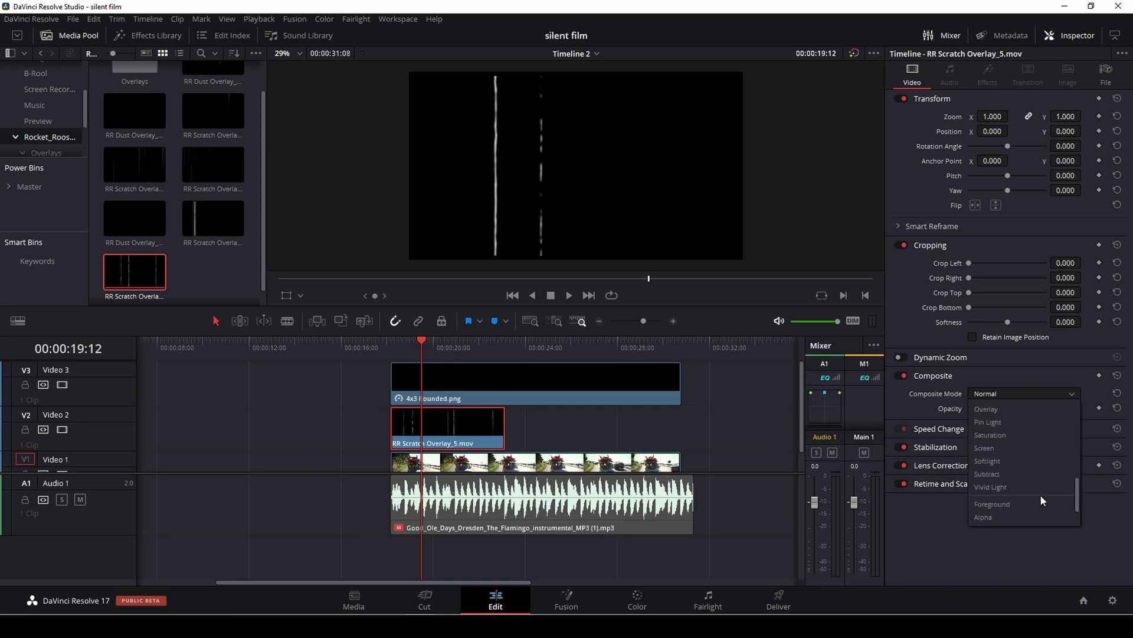
{"action": "left_click", "coordinate": [1006, 450]}
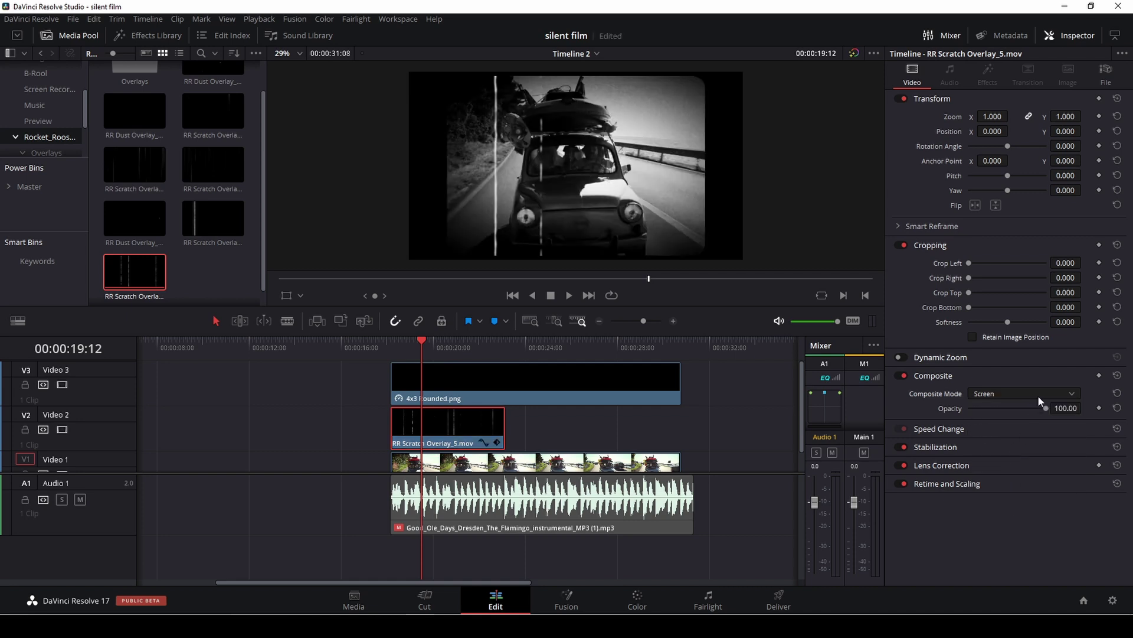
{"action": "left_click_drag", "start_coordinate": [1046, 408], "coordinate": [995, 411]}
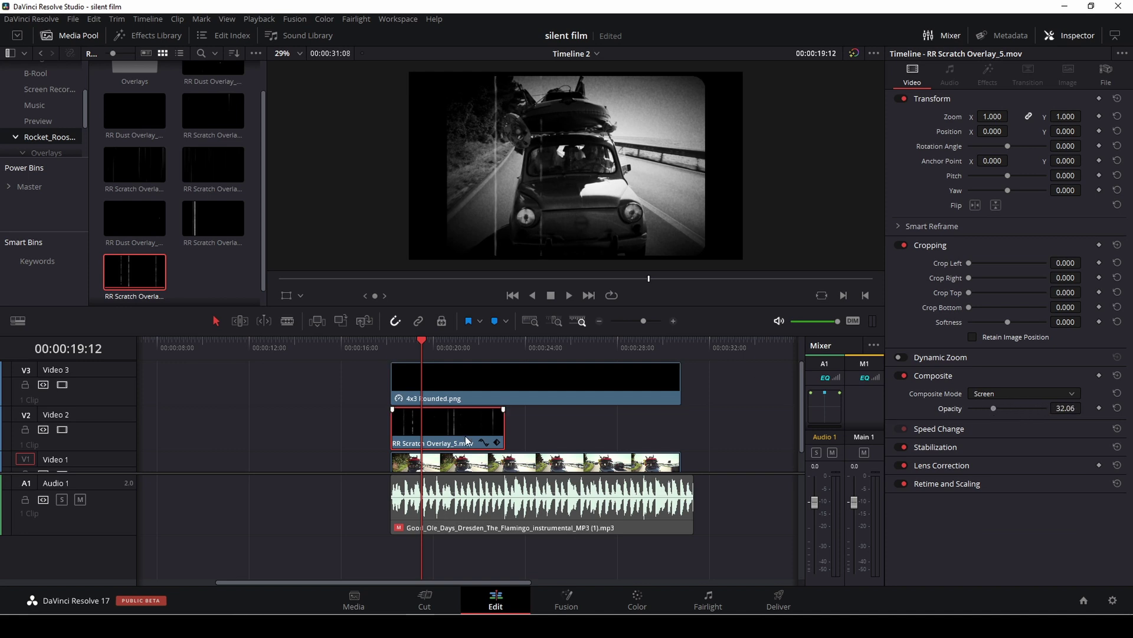
{"action": "key", "text": "ctrl+s"}
Repeat the scratch overlay along Video 2 up to the compound clip's end and scrub to 00:00:22:07 to check it
{"action": "left_click_drag", "start_coordinate": [468, 423], "coordinate": [681, 430]}
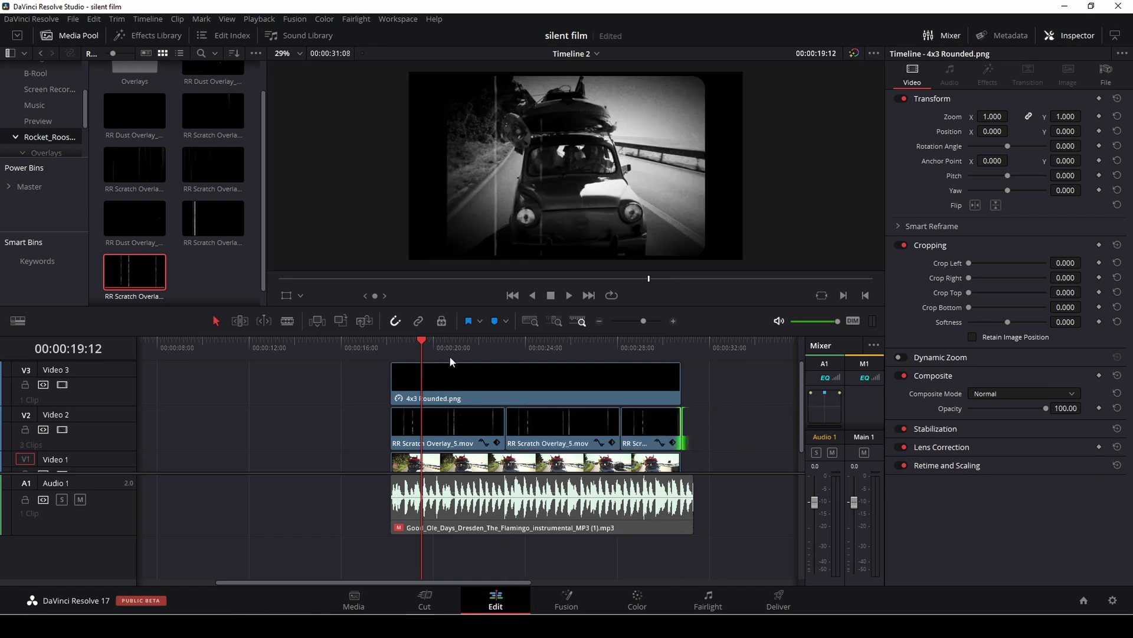
{"action": "left_click_drag", "start_coordinate": [423, 348], "coordinate": [486, 348]}
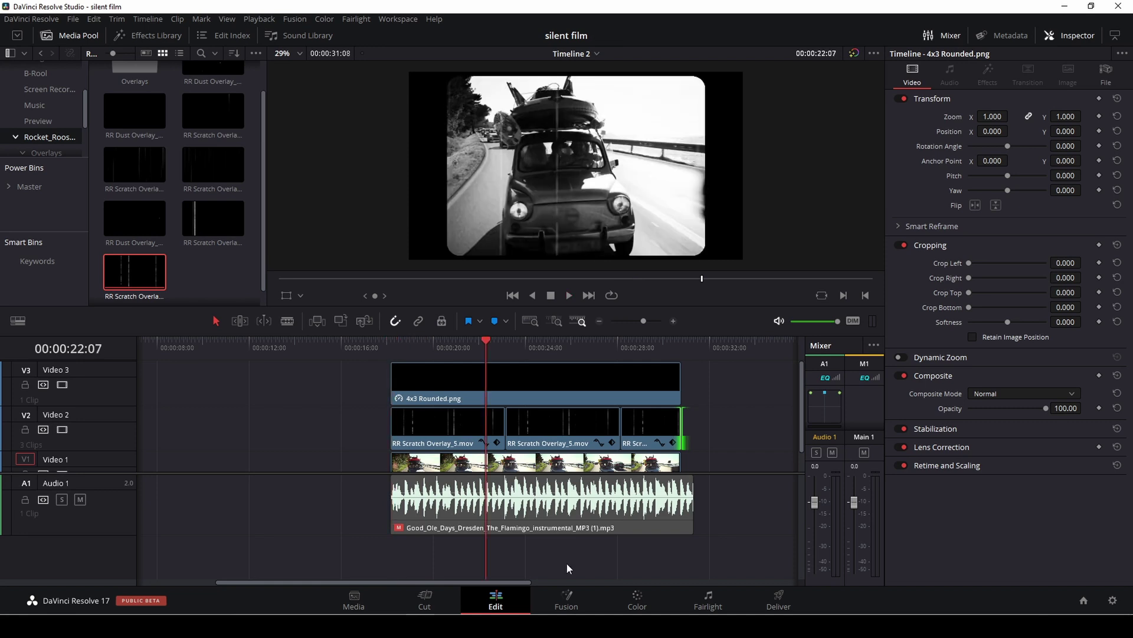
Enable the music clip on Audio 1 and play the timeline full screen from 00:00:18:04
{"action": "left_click", "coordinate": [573, 512]}
{"action": "left_click", "coordinate": [399, 342]}
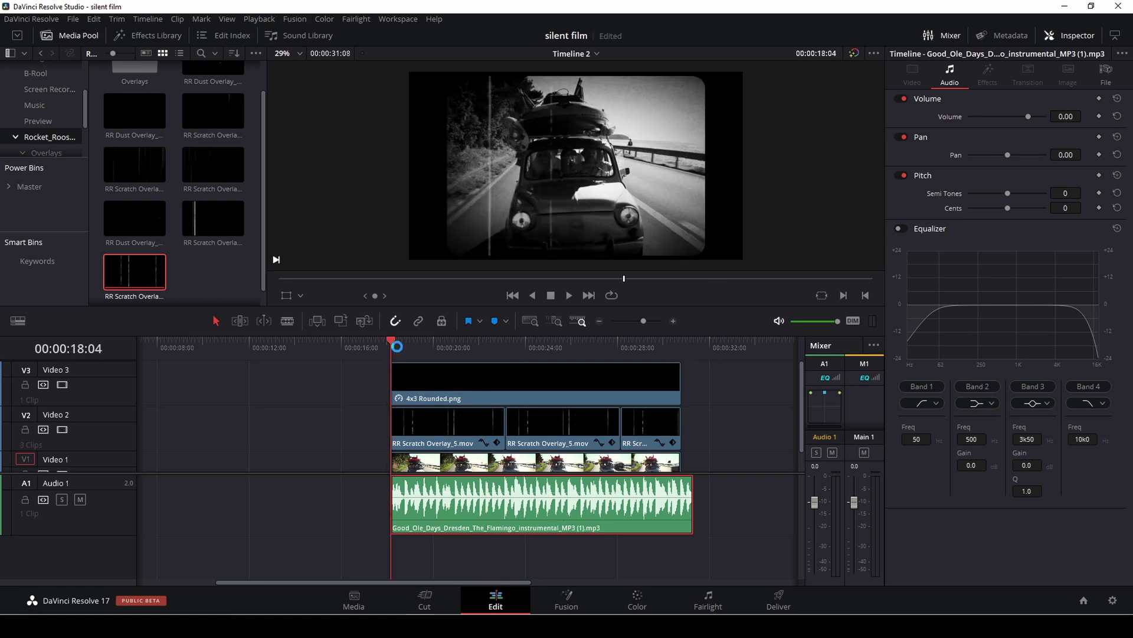
{"action": "key", "text": "p"}
{"action": "key", "text": "space"}
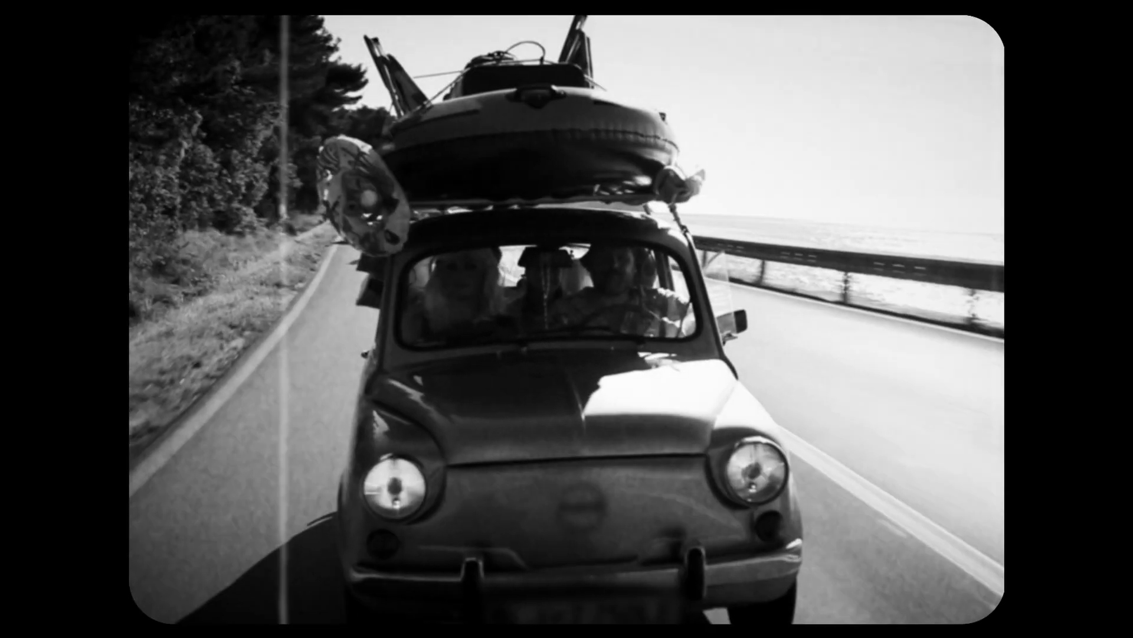